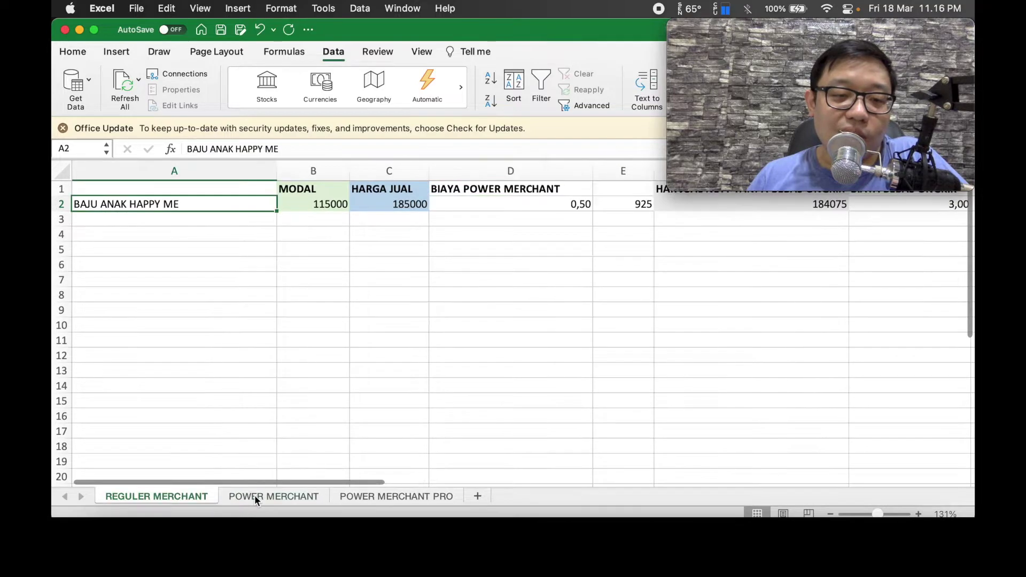
left_click(255, 497)
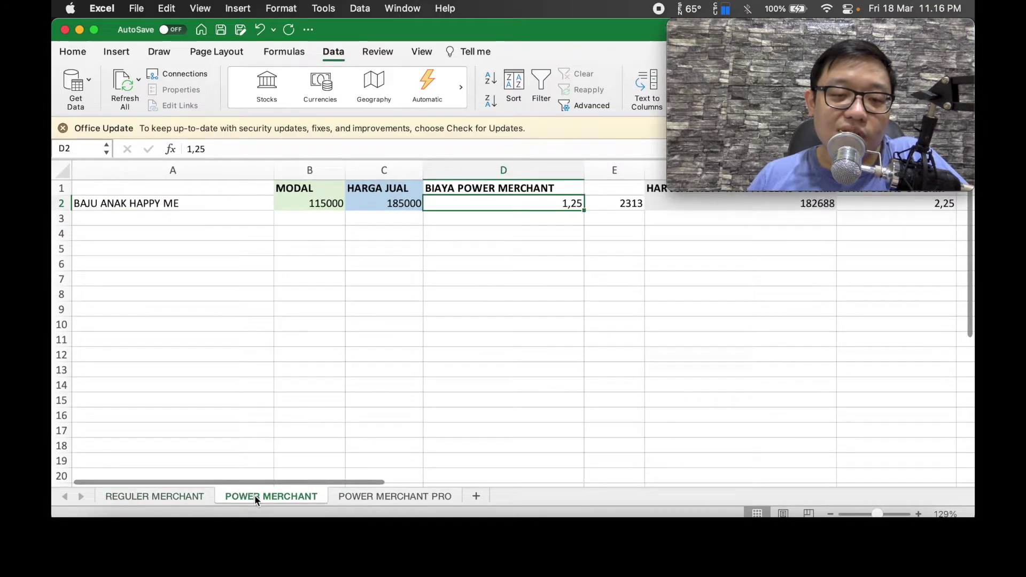
left_click(378, 496)
mouse_move(701, 54)
left_click_drag(701, 54, 702, 385)
left_click(286, 478)
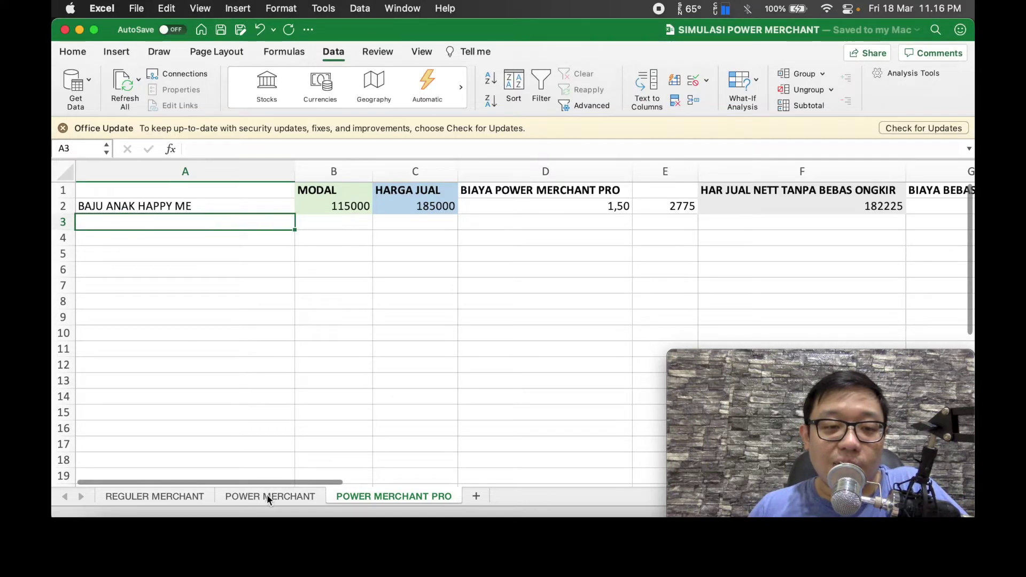
Add the product PANCI in cell A3 of the POWER MERCHANT sheet.
left_click(266, 494)
left_click(161, 219)
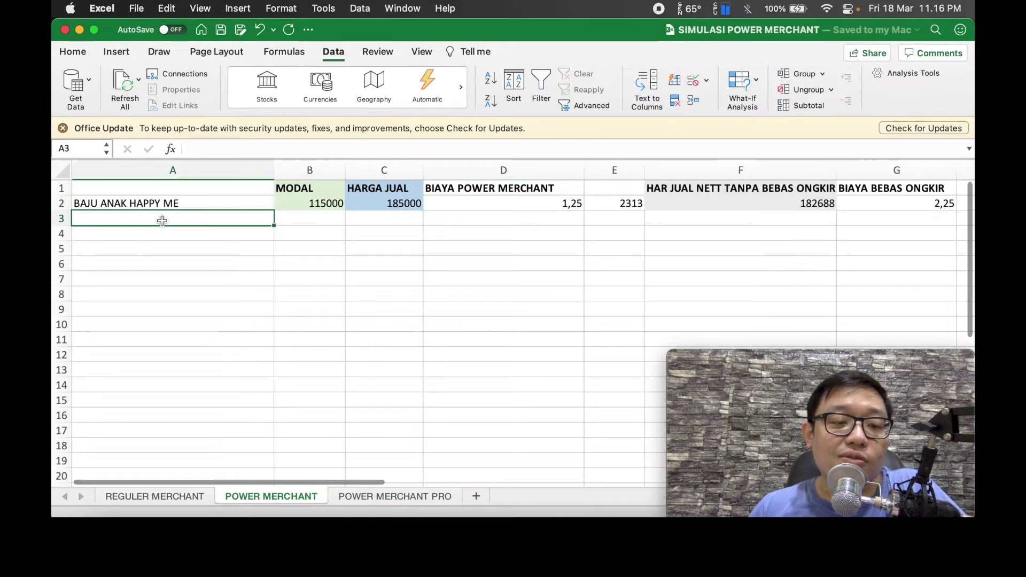
type("PANCI")
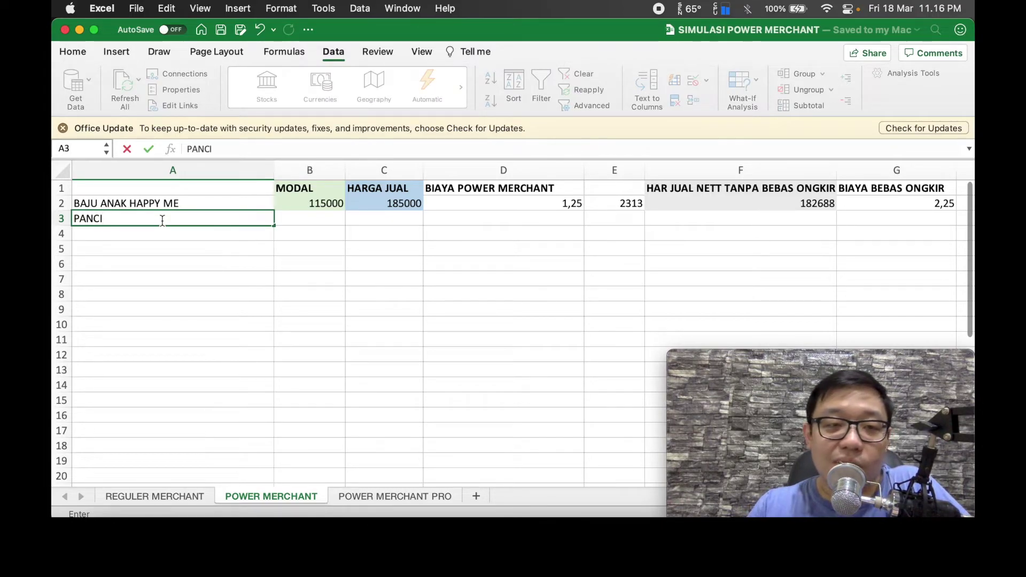
key("Tab")
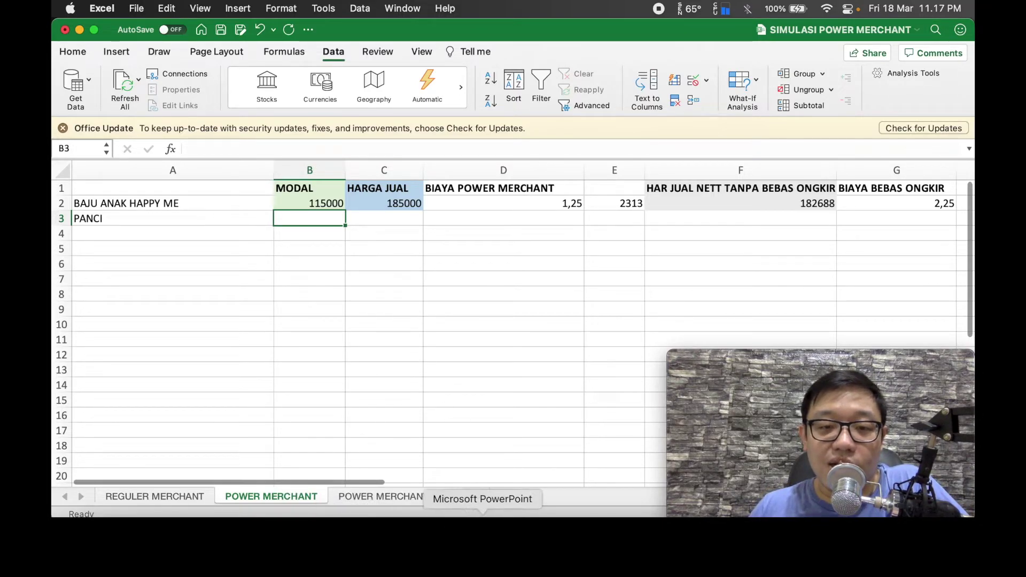
Enter 85000 as the MODAL and 125000 as the HARGA JUAL for PANCI.
left_click(483, 529)
key("super+Tab")
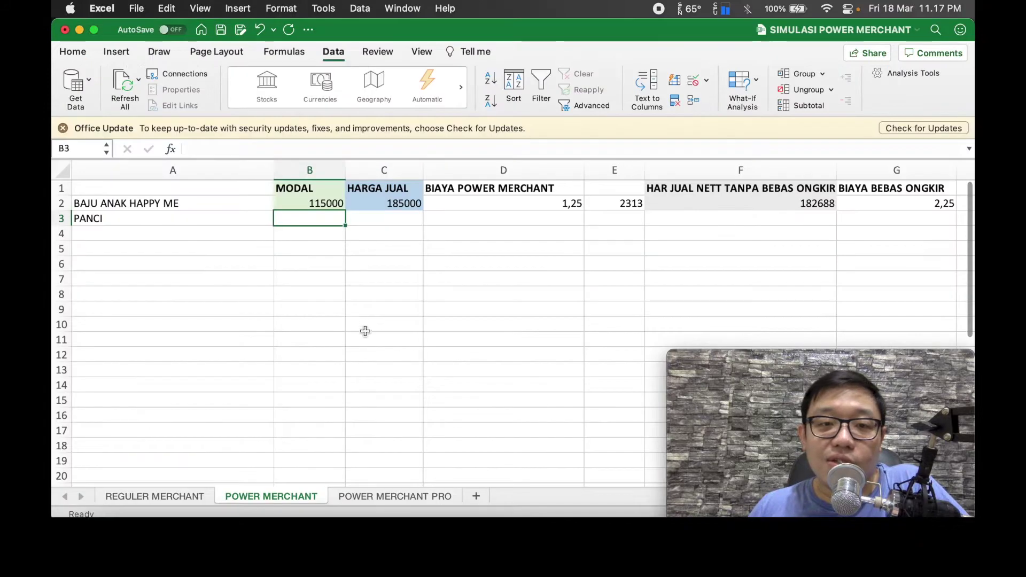
type("125")
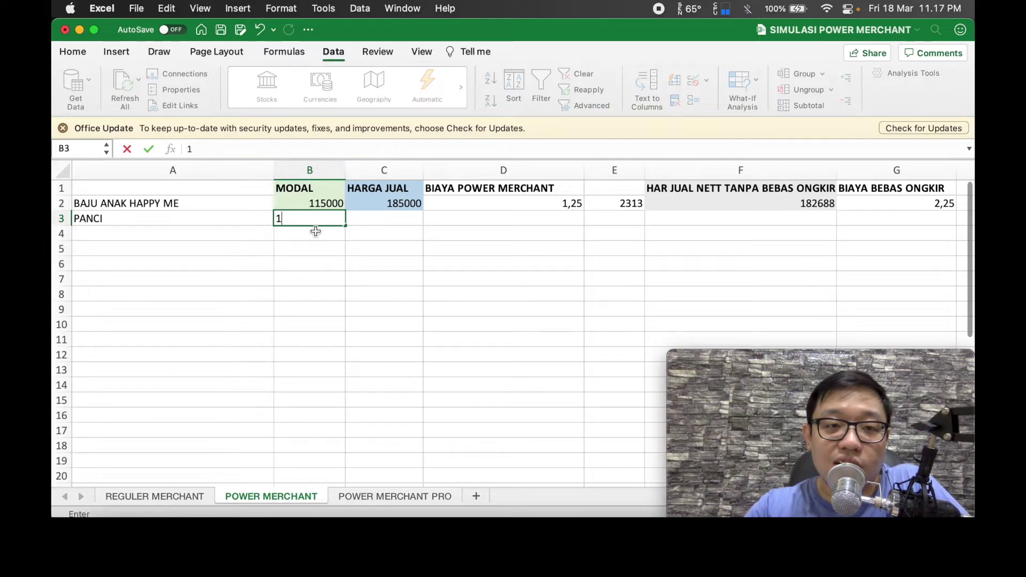
key("Tab")
type("125000")
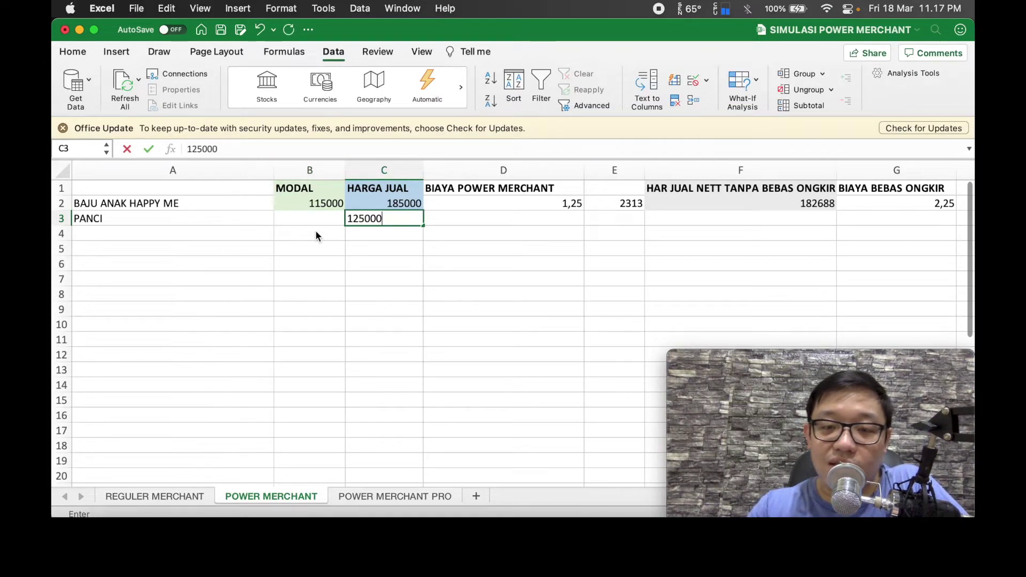
key("shift+Tab")
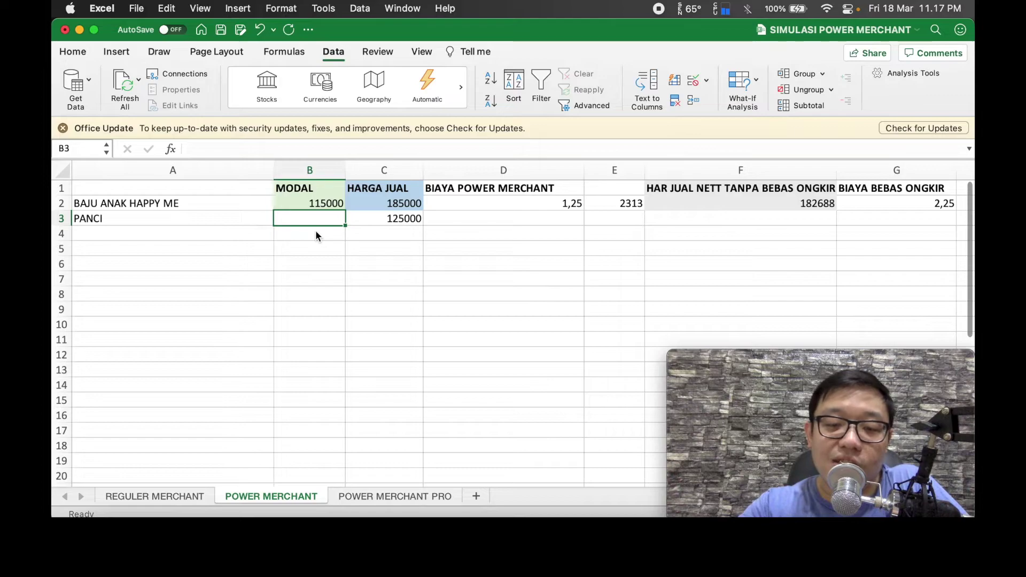
type("85000")
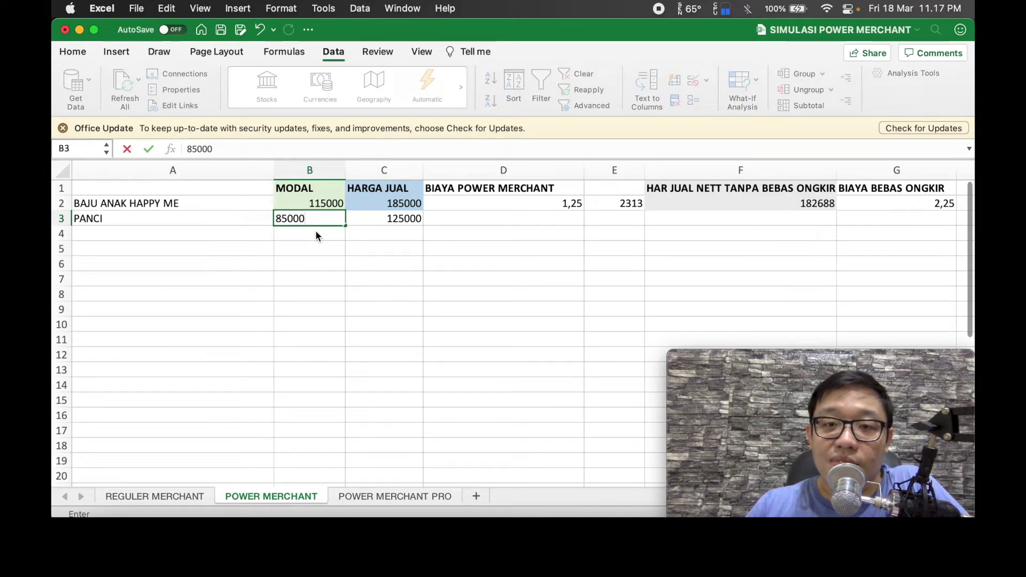
key("Tab")
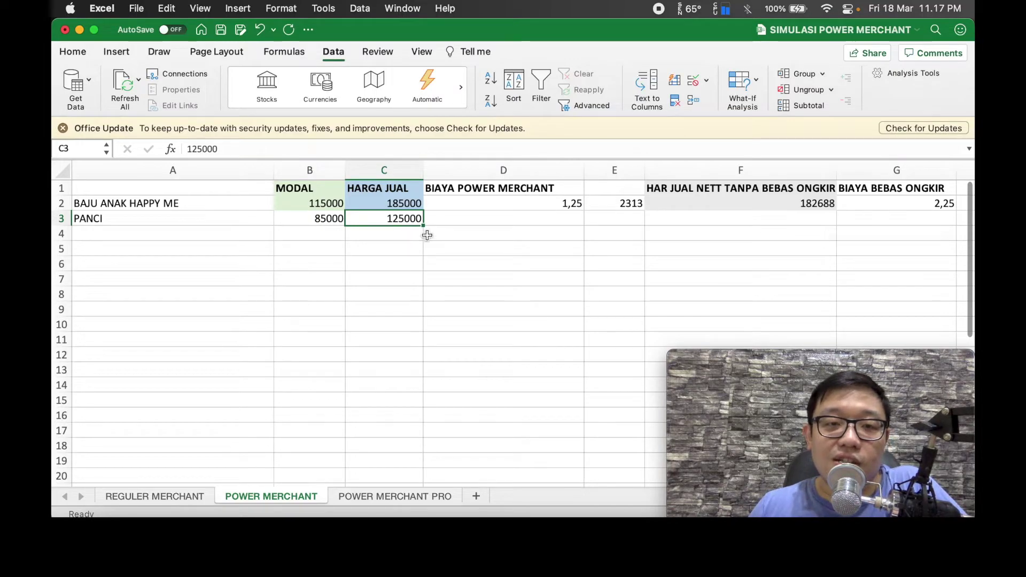
Copy the fee, profit and net price cells of row 2, from BIAYA POWER MERCHANT to HARGA JUAL NETT, into the PANCI row.
left_click_drag(467, 209, 805, 202)
key("super+c")
scroll(543, 261, "left", 5)
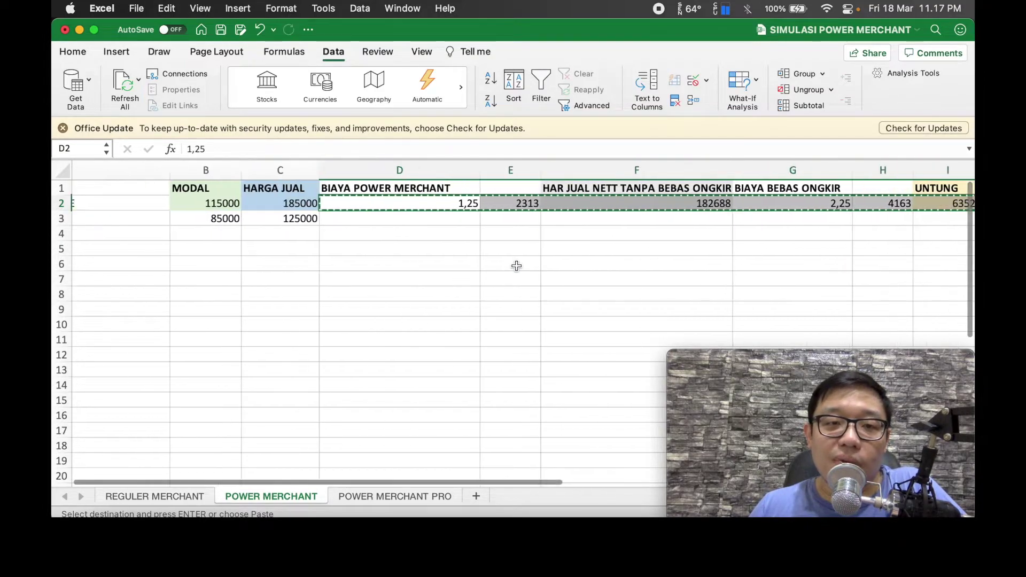
scroll(508, 265, "right", 1)
left_click(474, 220)
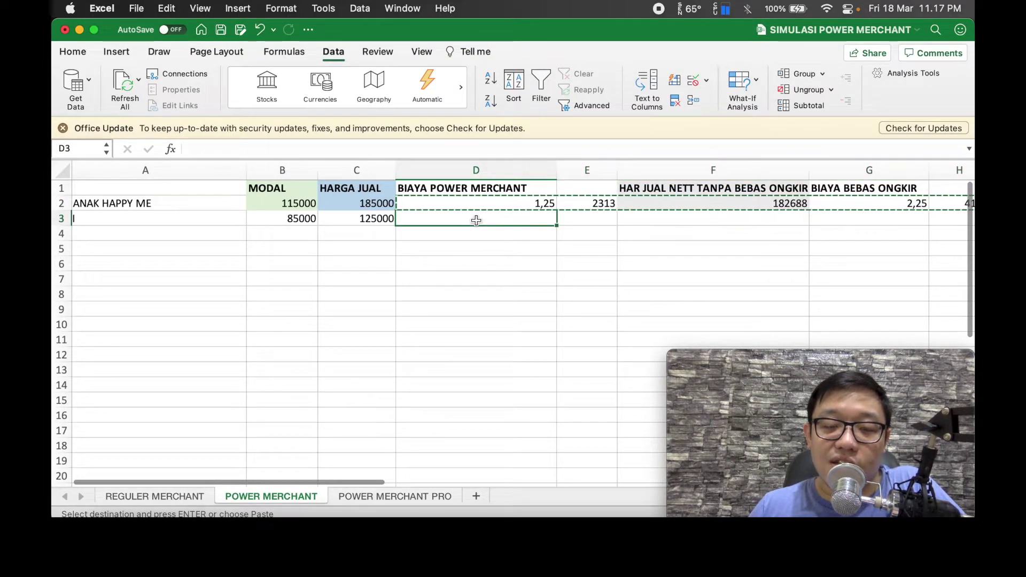
key("super+v")
scroll(473, 242, "right", 5)
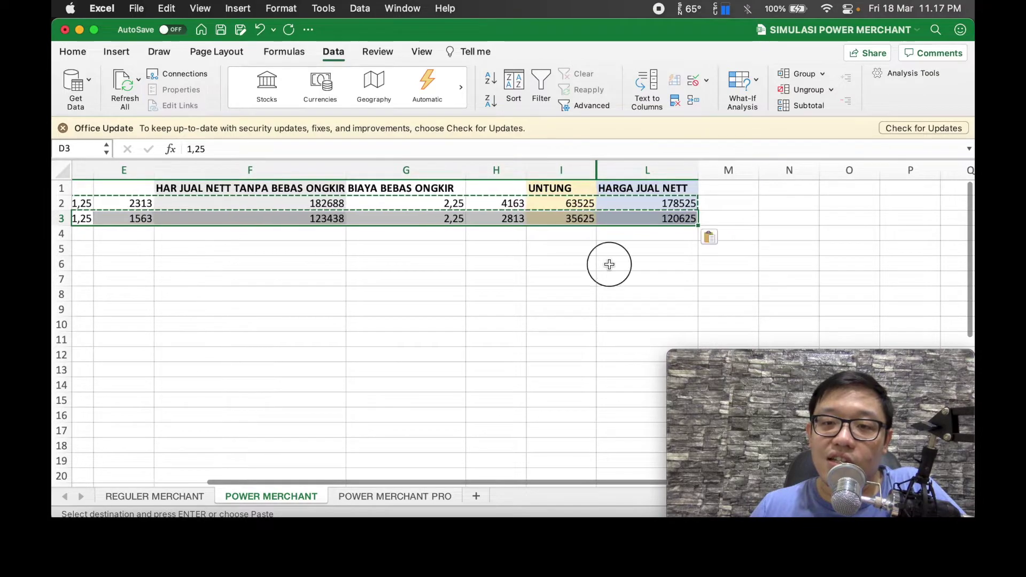
left_click(608, 264)
left_click(723, 218)
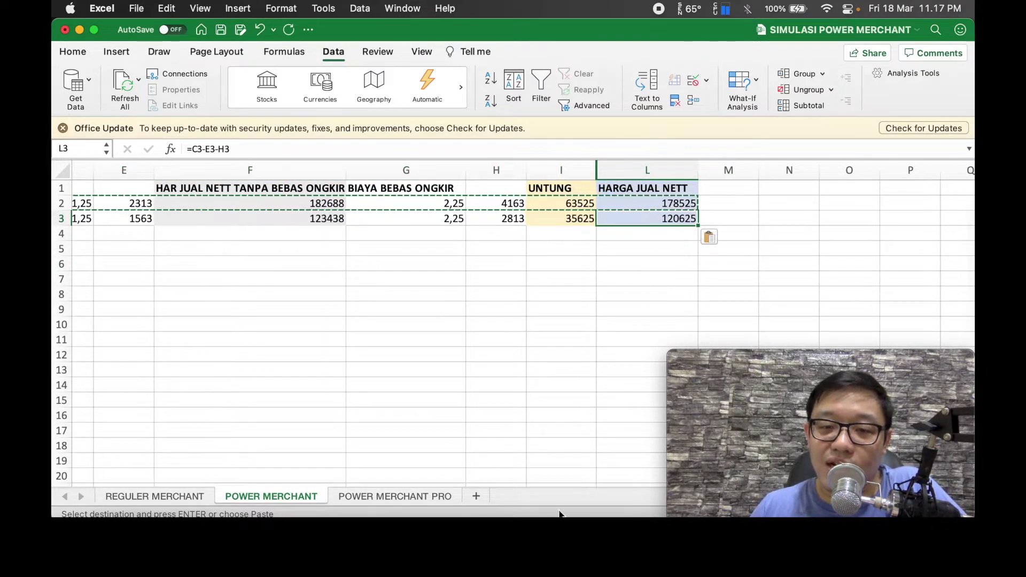
Compare PANCI's net selling price with the worked calculation on the CONTOH slide in PowerPoint, and return to Excel.
left_click(483, 529)
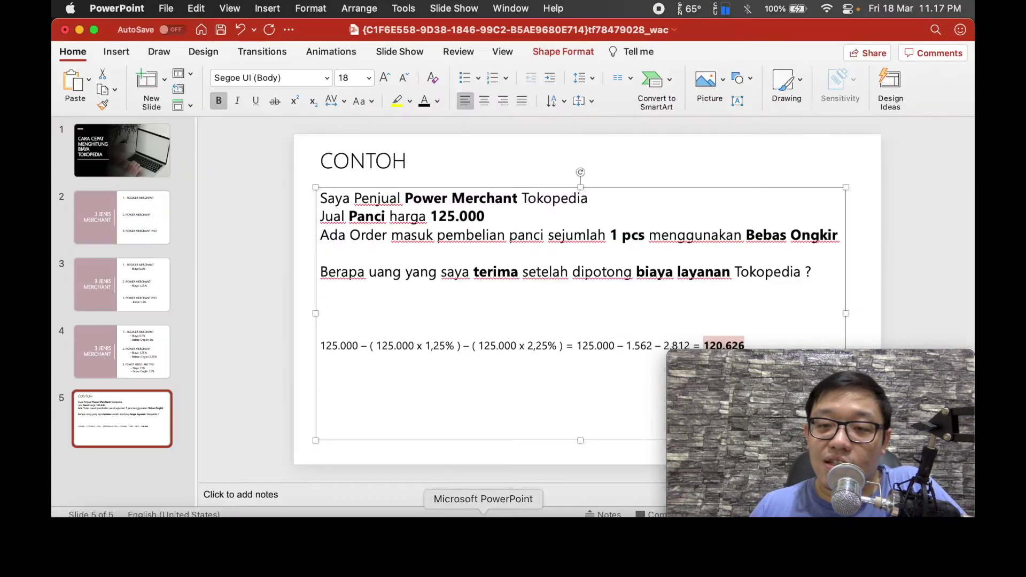
left_click_drag(769, 355, 770, 363)
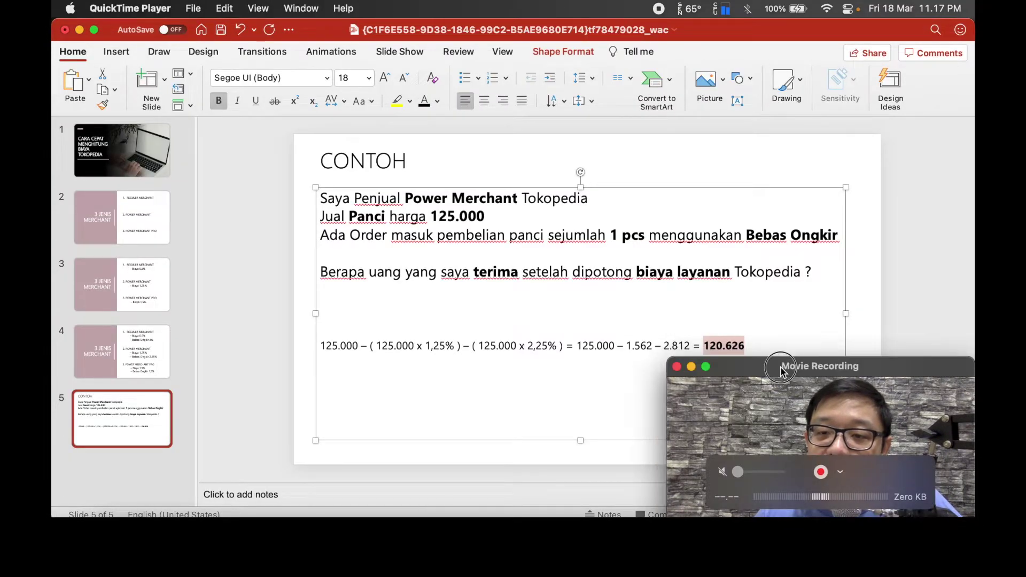
left_click(749, 346)
left_click(750, 361)
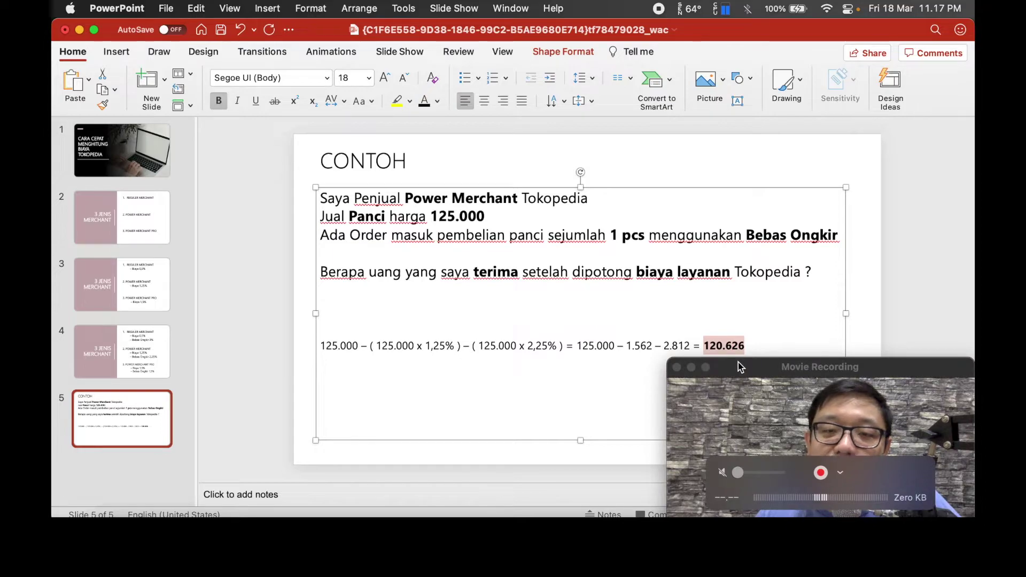
left_click(443, 529)
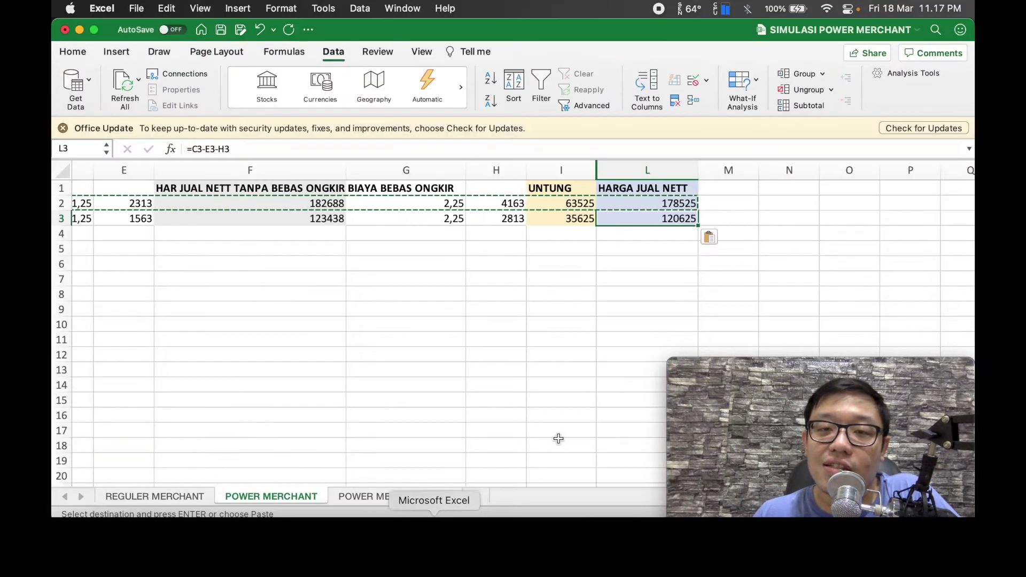
Select PANCI's HARGA JUAL NETT cell and save the workbook.
left_click(634, 281)
left_click(666, 233)
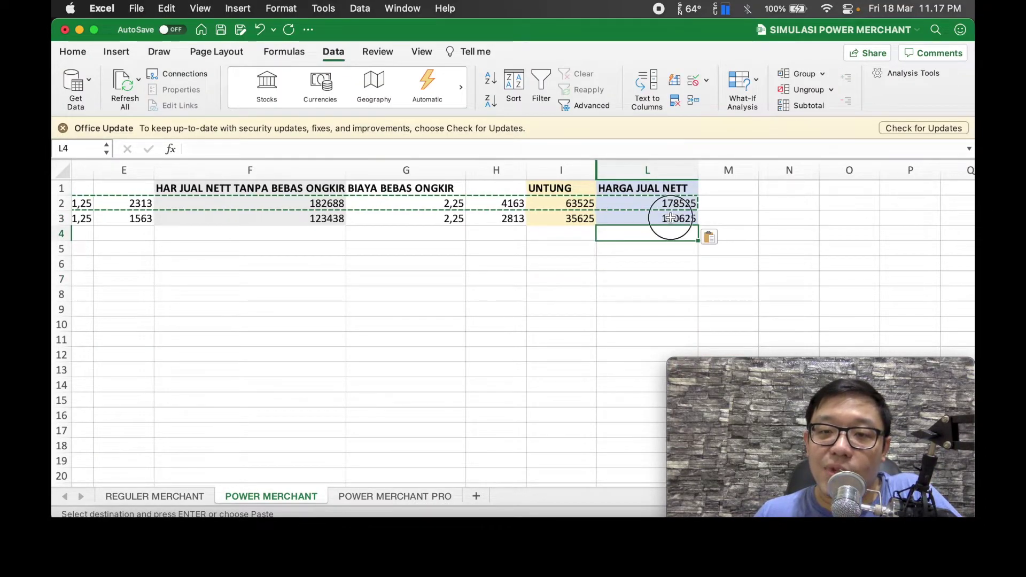
left_click(672, 218)
left_click(740, 218)
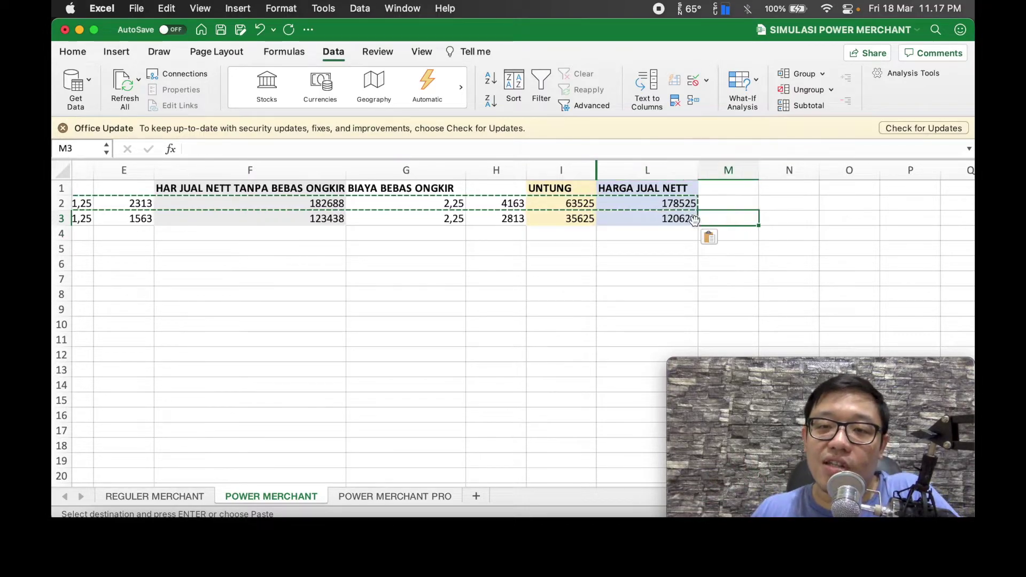
left_click(681, 221)
key("super+s")
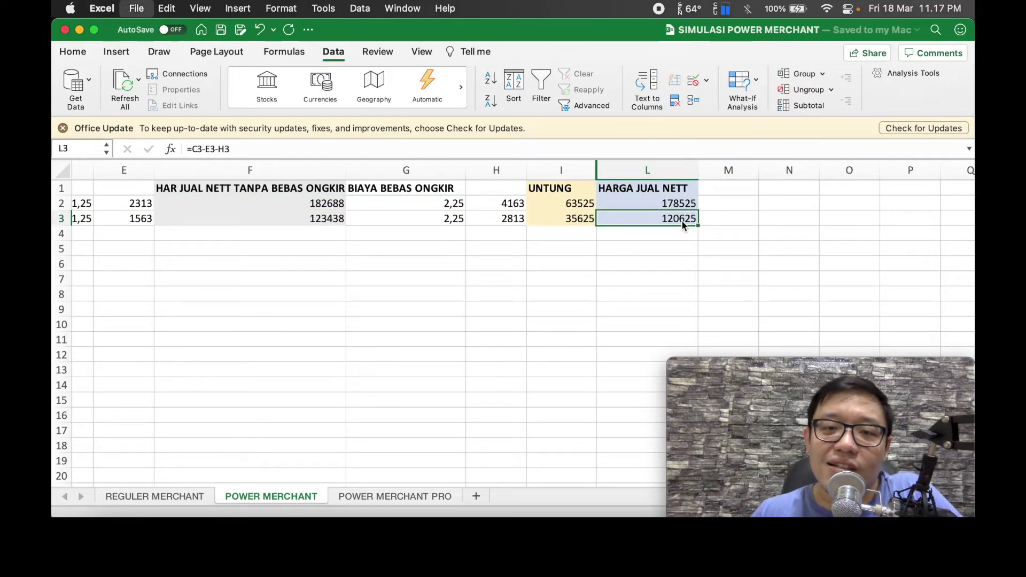
left_click(671, 237)
left_click(678, 220)
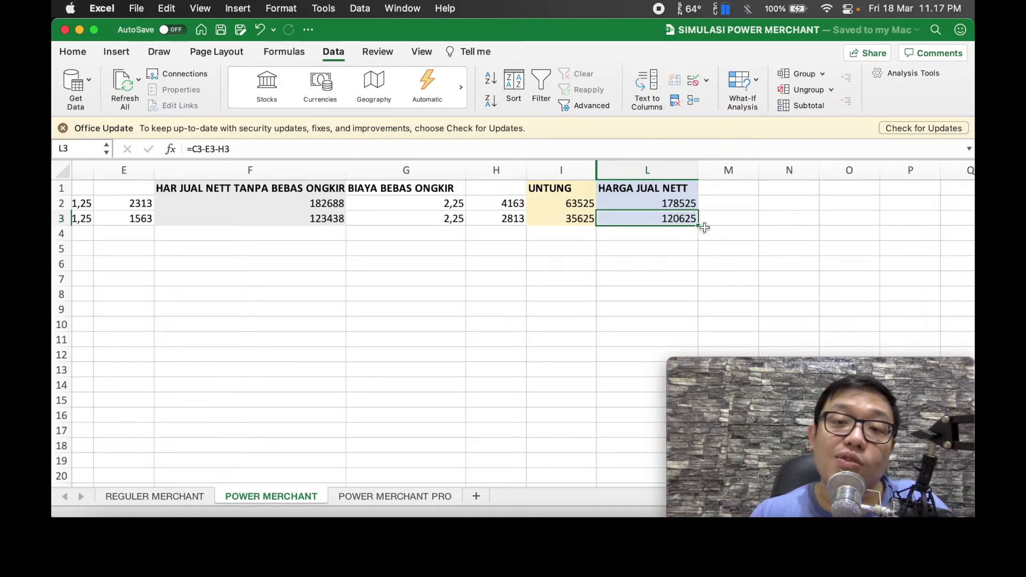
left_click(721, 218)
left_click(683, 216)
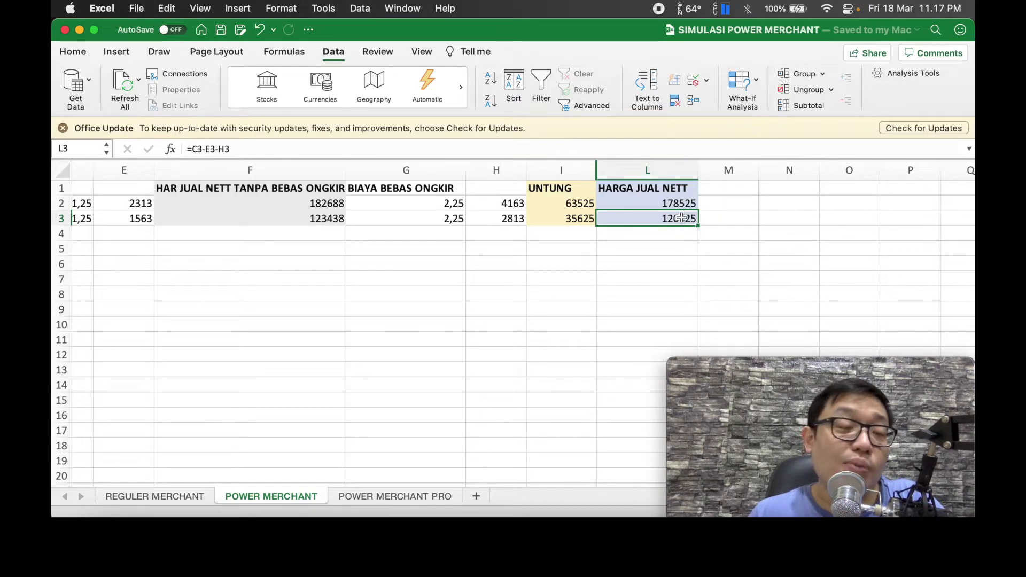
left_click(717, 216)
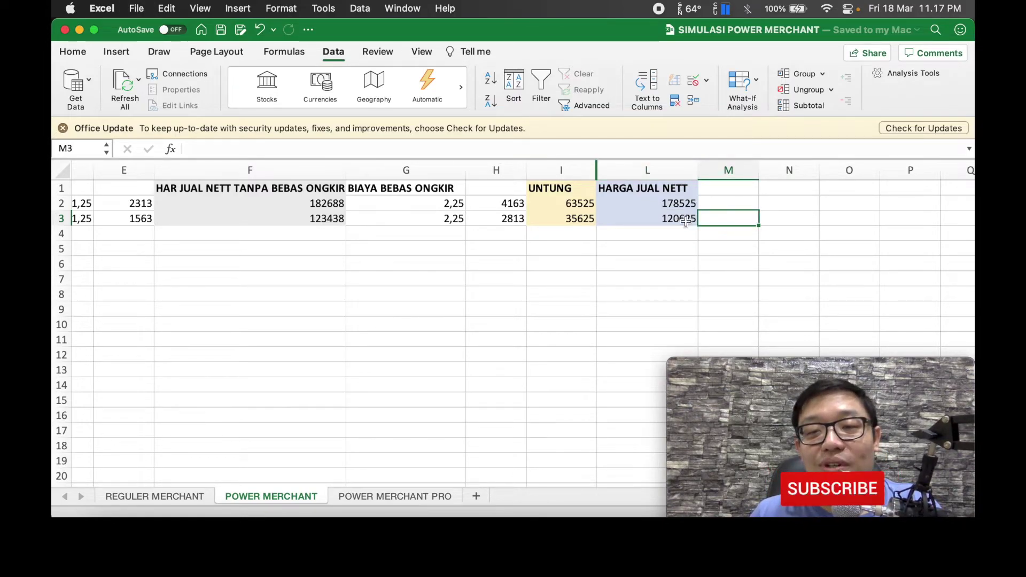
left_click(683, 221)
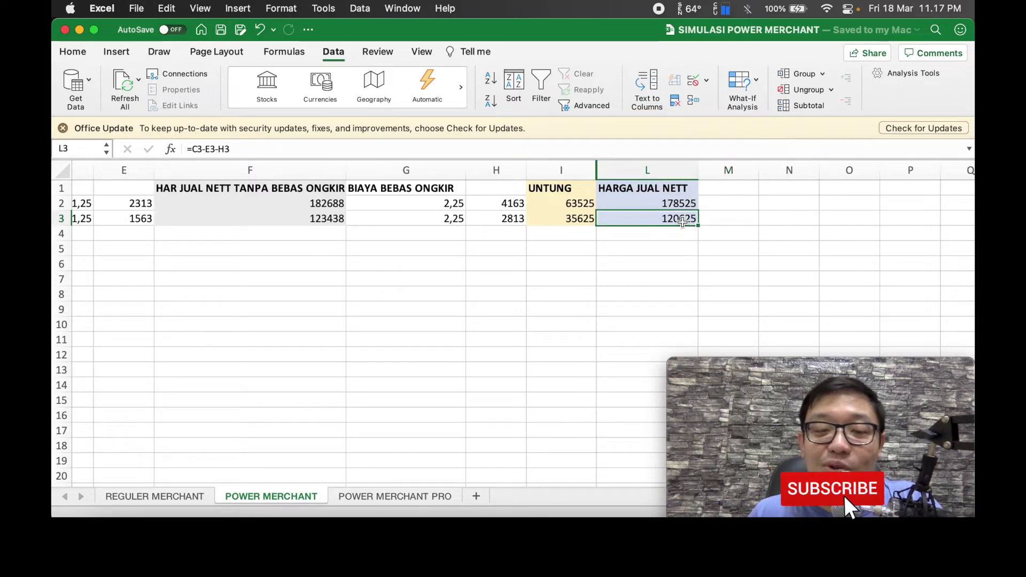
left_click(717, 217)
left_click(681, 217)
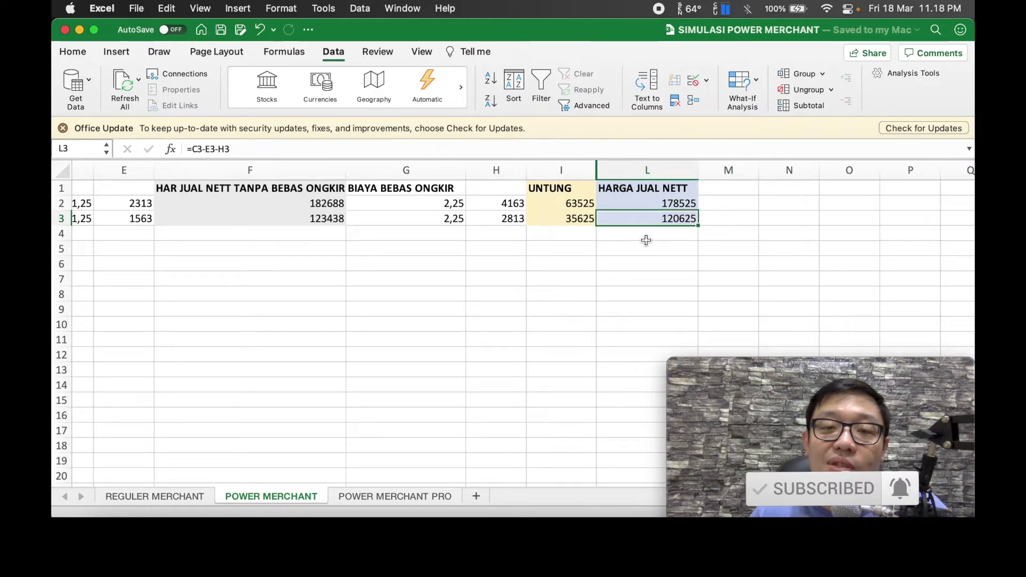
Review the PANCI row from product name, MODAL and HARGA JUAL through the fee columns to HARGA JUAL NETT.
scroll(641, 235, "left", 1)
scroll(637, 233, "left", 10)
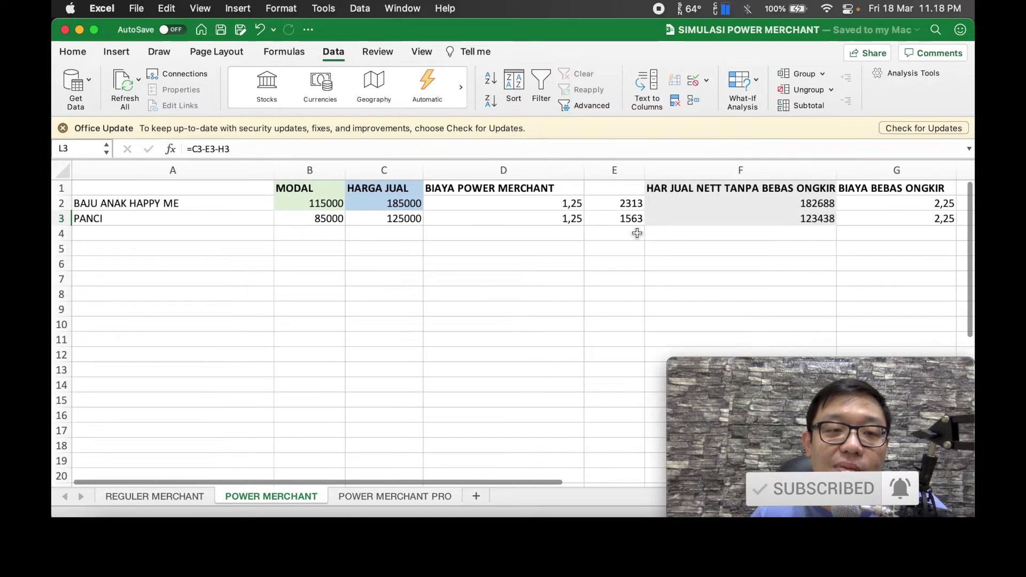
scroll(493, 237, "right", 5)
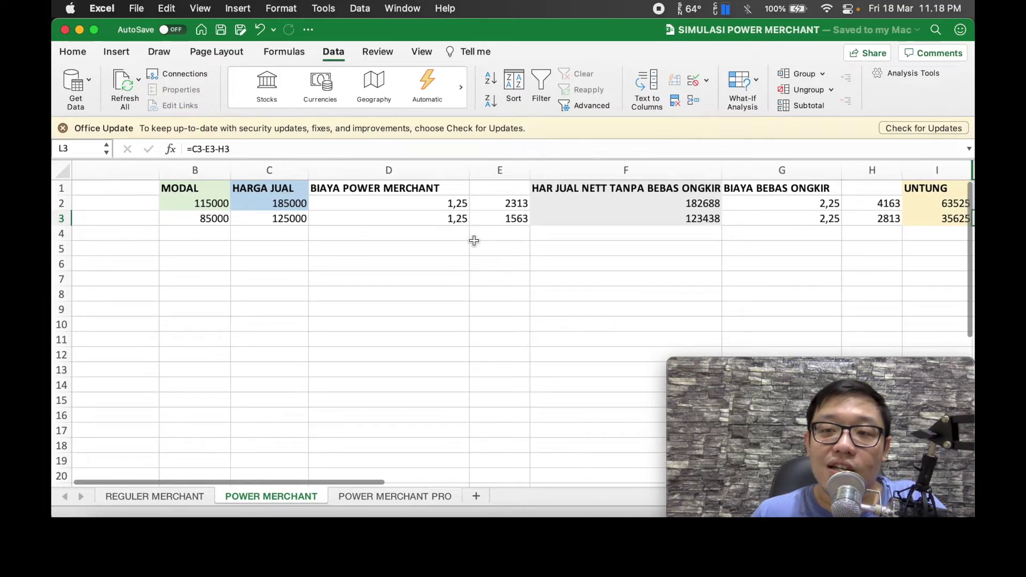
scroll(214, 225, "left", 3)
left_click(202, 221)
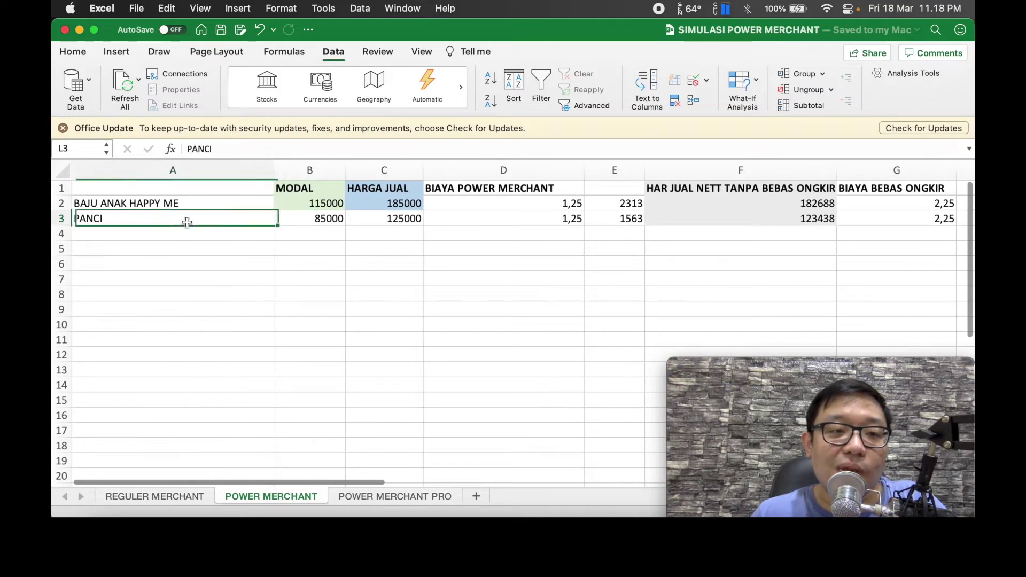
left_click(315, 219)
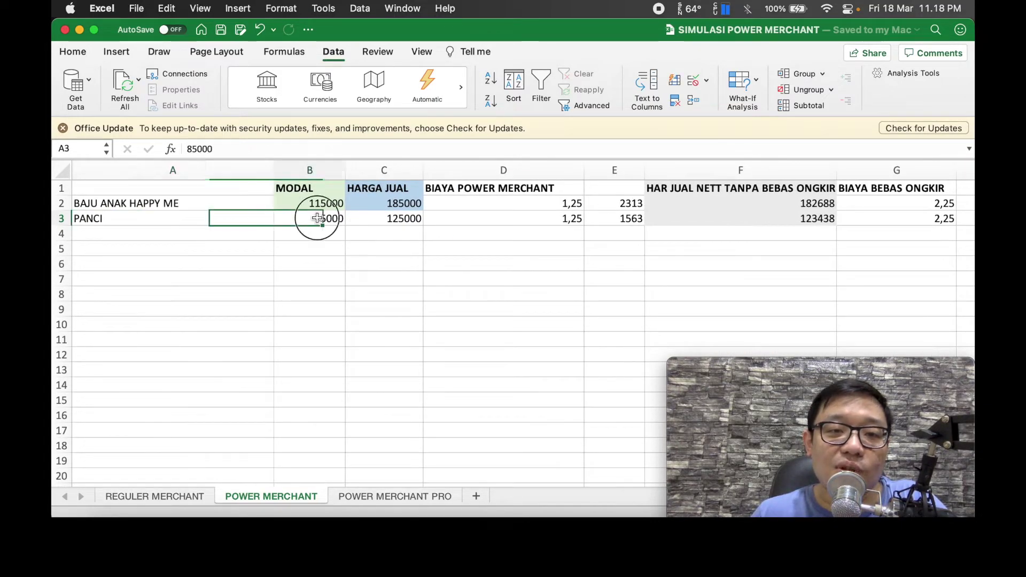
left_click(378, 219)
left_click_drag(522, 204, 847, 201)
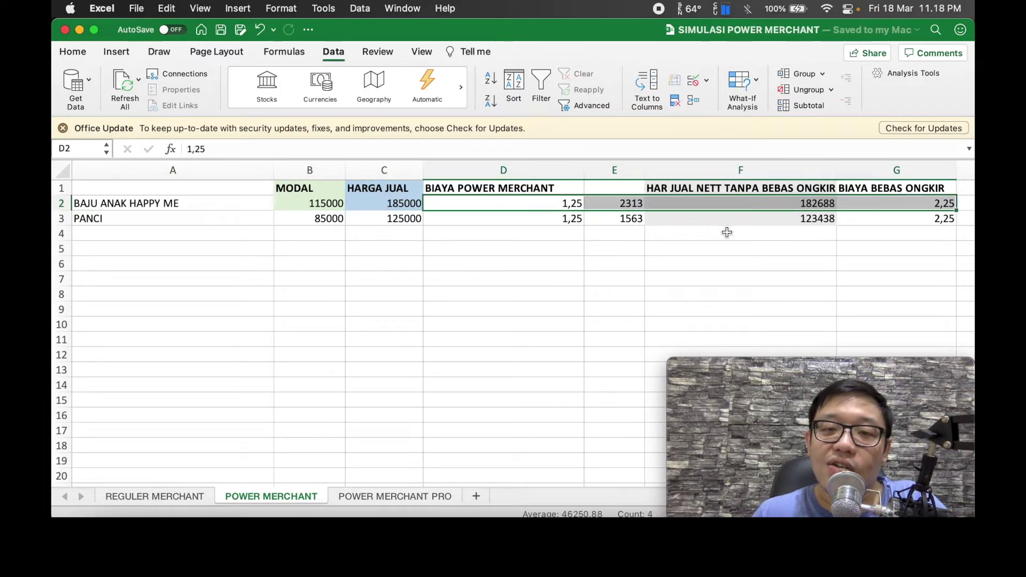
scroll(586, 229, "right", 10)
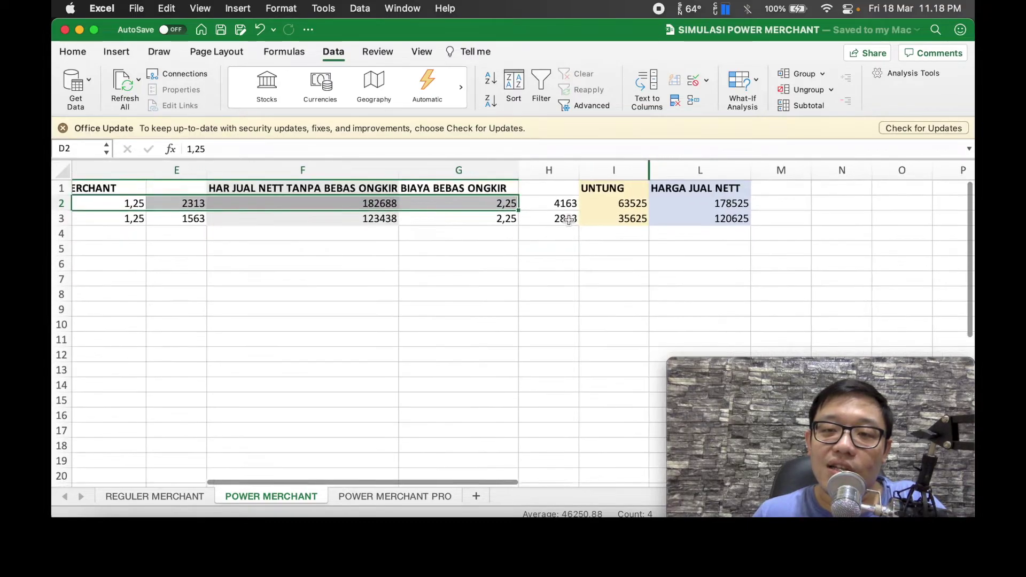
left_click(659, 224)
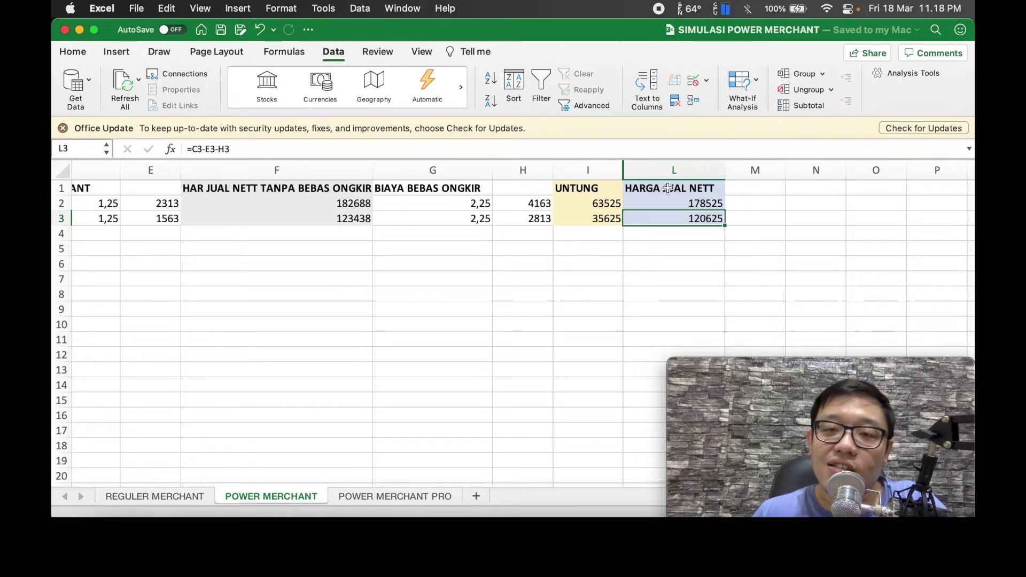
left_click(669, 169)
left_click(671, 220)
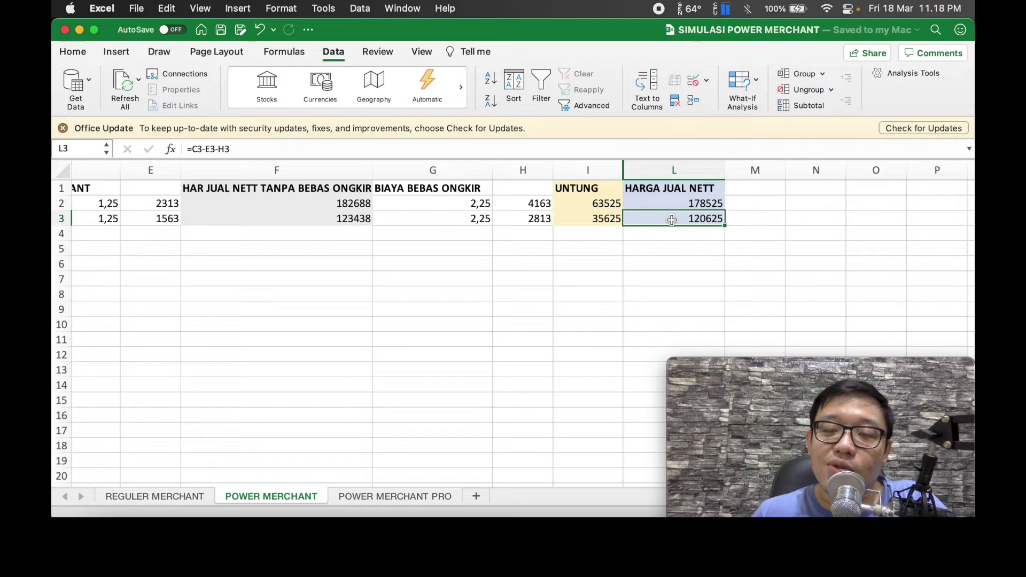
Review PANCI's UNTUNG formula, its MODAL and HARGA JUAL values, and its BIAYA POWER MERCHANT rate.
left_click(585, 219)
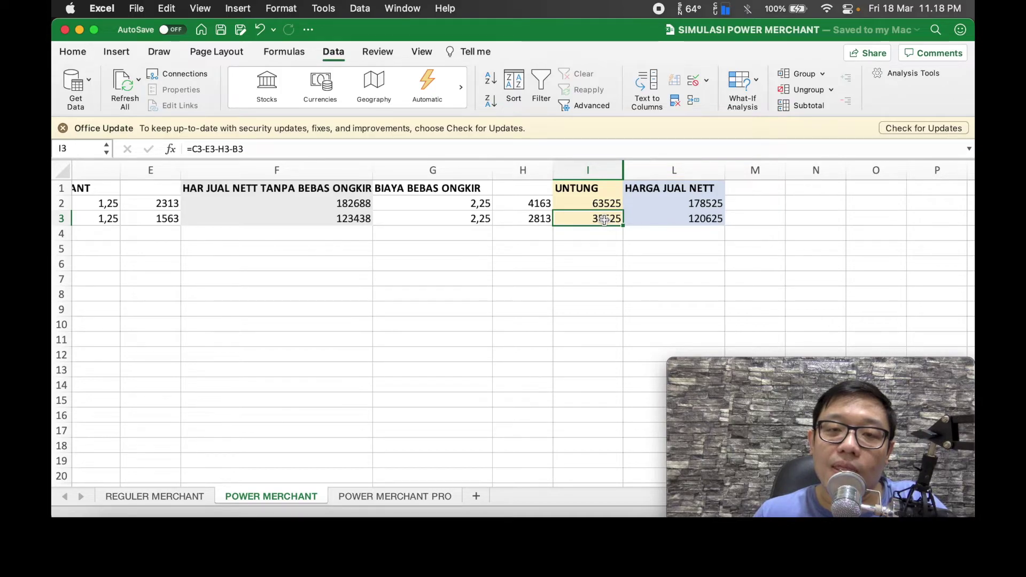
scroll(604, 219, "left", 10)
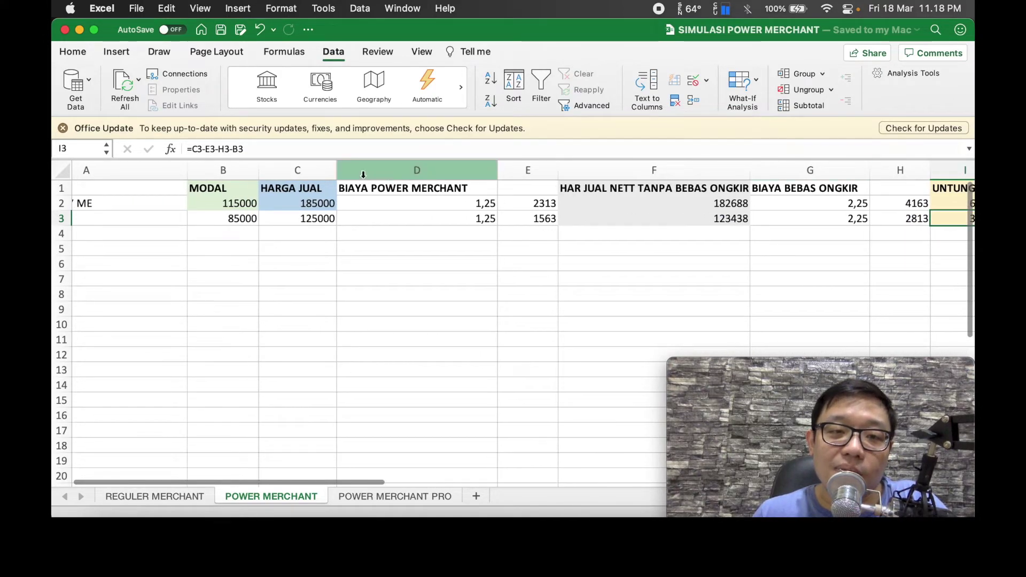
left_click(235, 218)
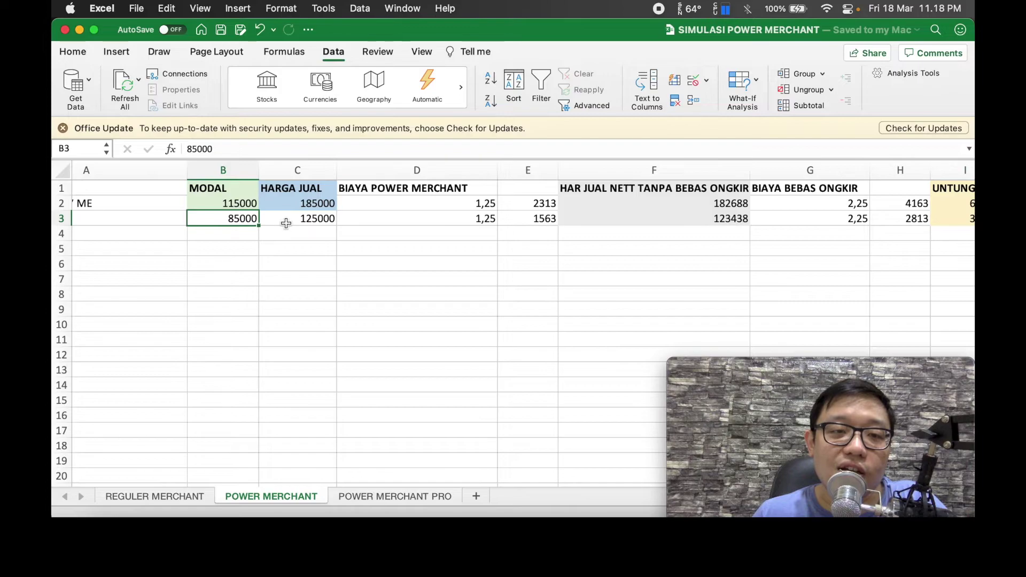
left_click(286, 223)
left_click(431, 217)
key("ctrl+space")
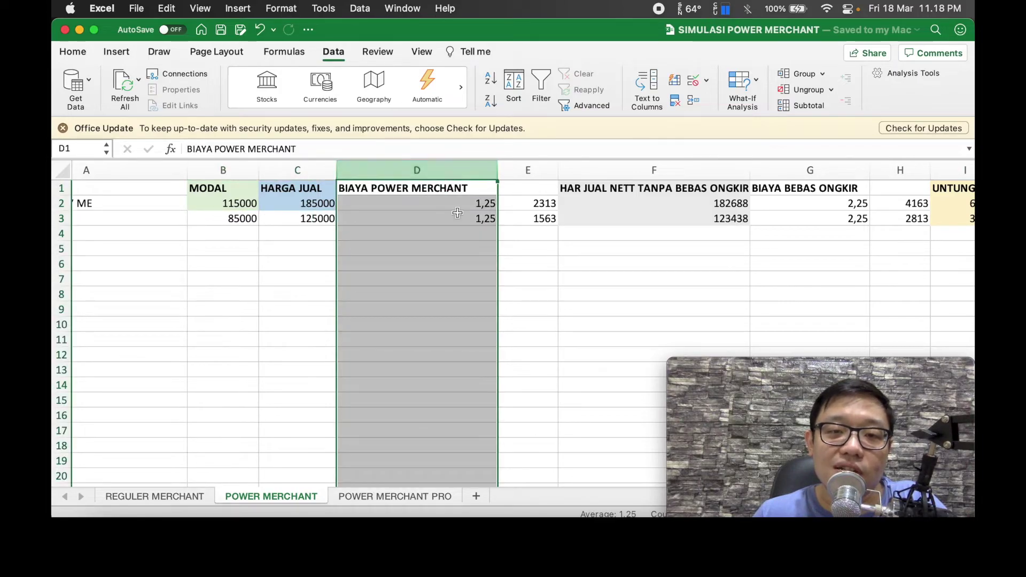
Try a BIAYA POWER MERCHANT rate of 1,35 for PANCI, and restore it to 1,25.
left_click(457, 217)
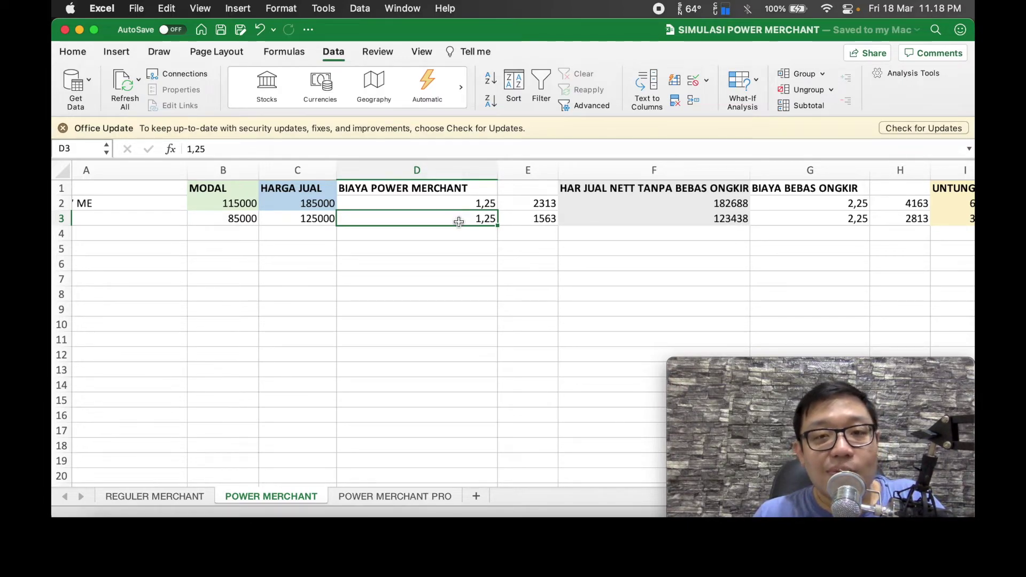
double_click(501, 220)
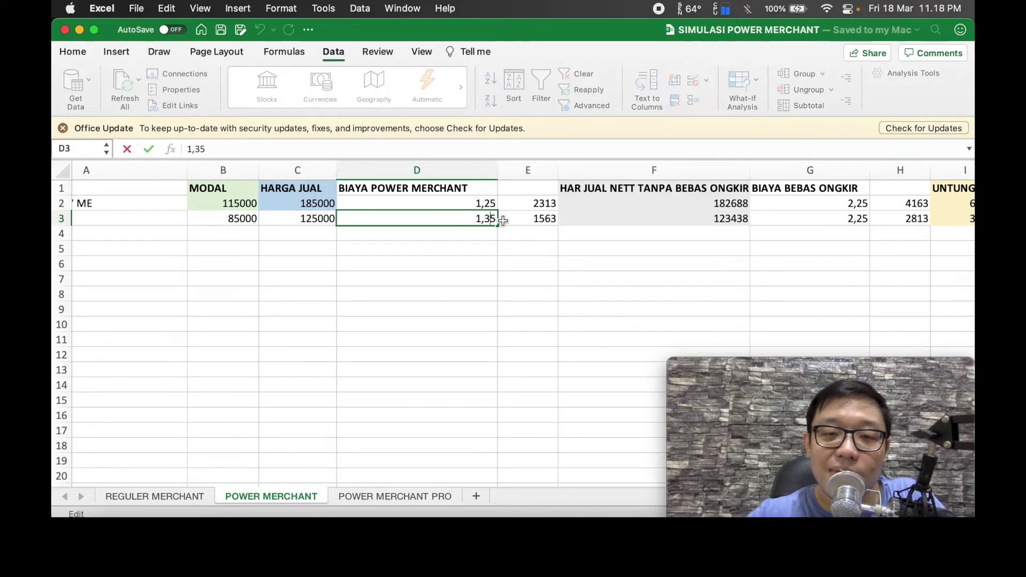
key("Return")
key("Up")
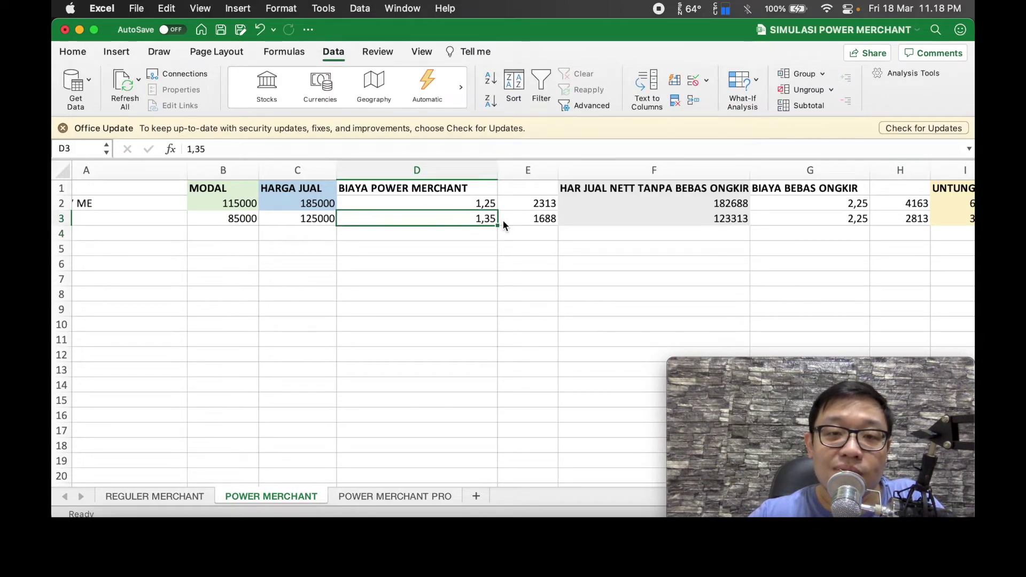
type("1,25")
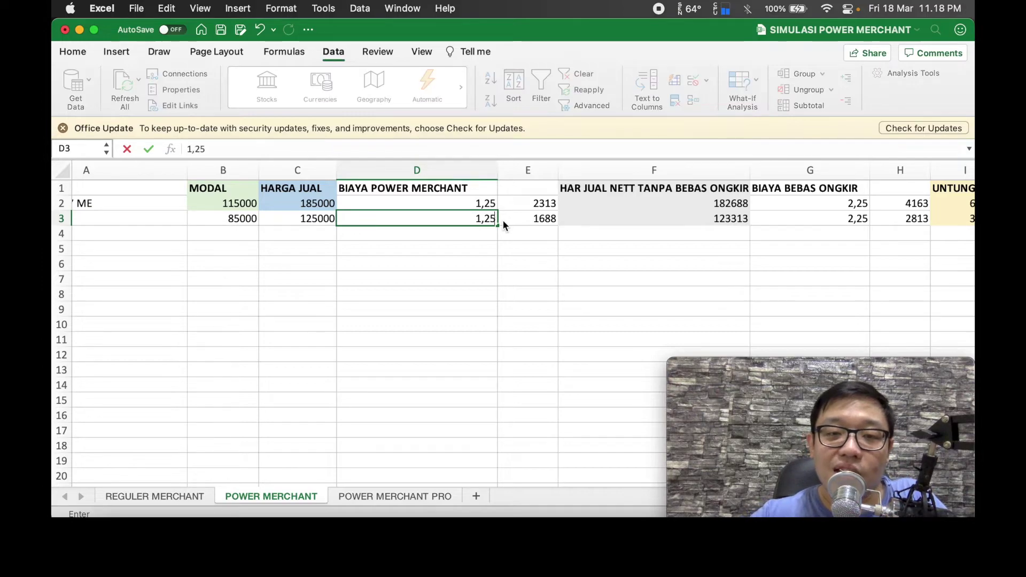
key("Return")
Examine PANCI's Power Merchant fee amount and its net selling price without free shipping.
left_click(545, 219)
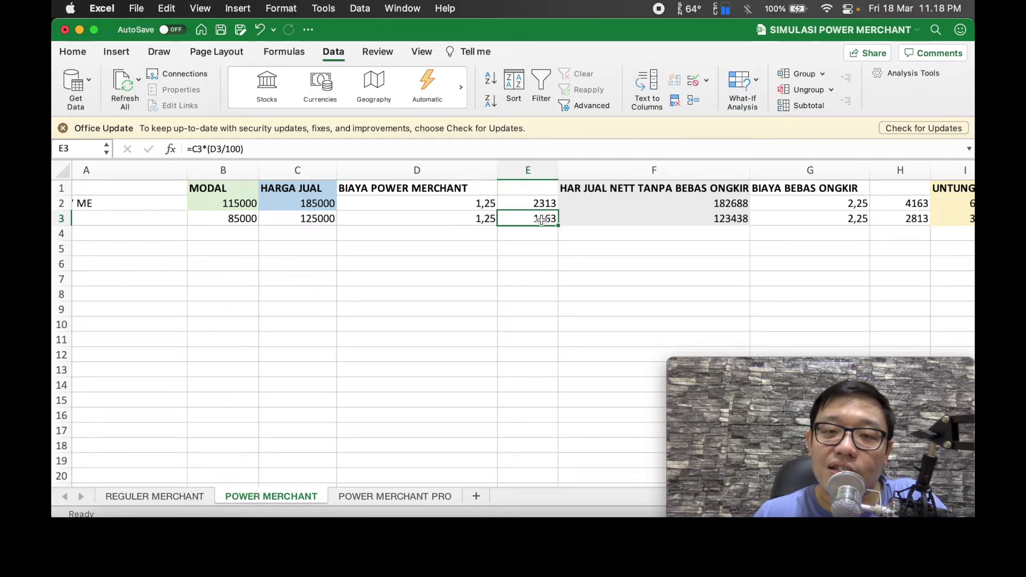
scroll(541, 219, "right", 5)
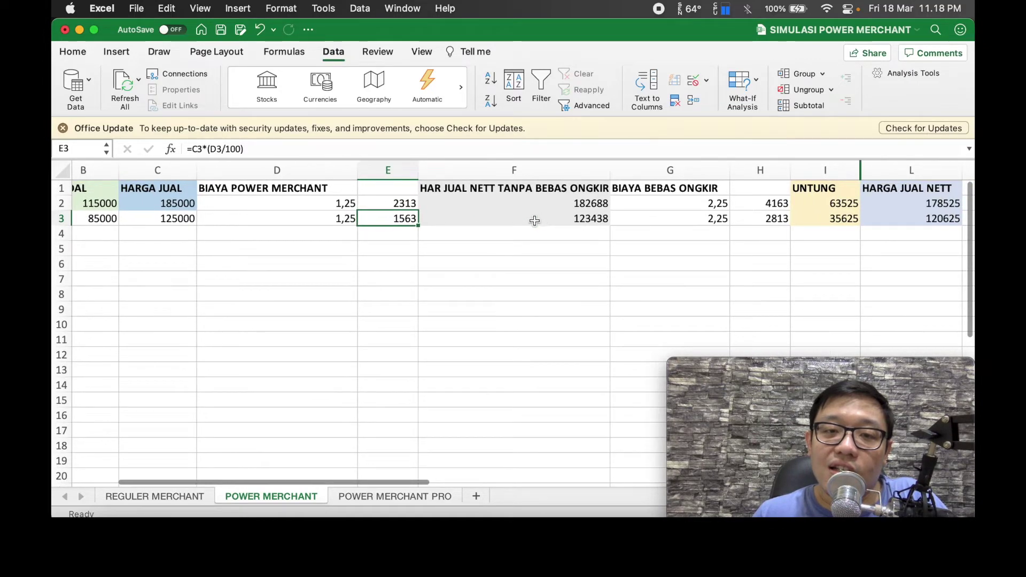
left_click(534, 220)
scroll(532, 221, "left", 1)
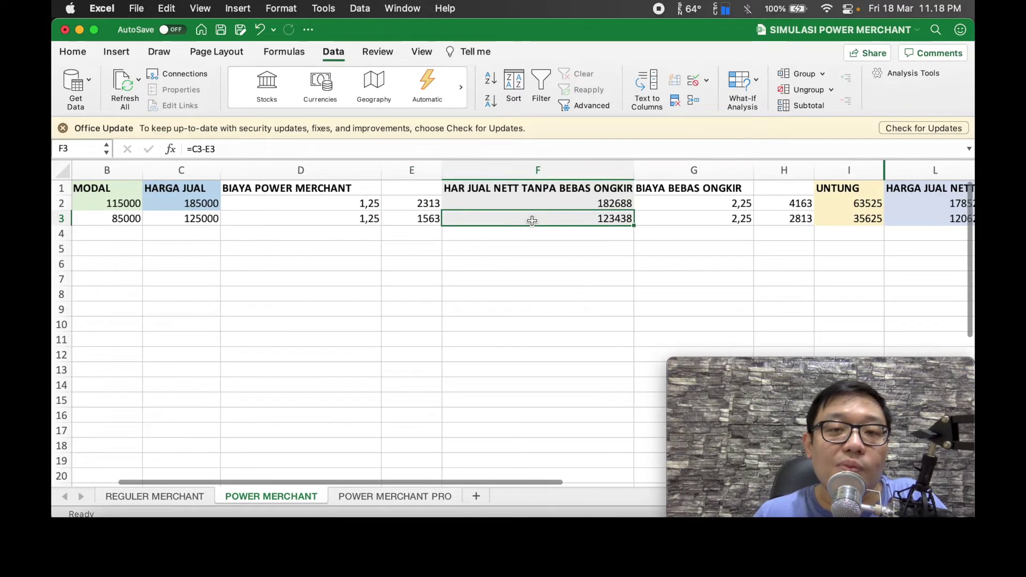
scroll(532, 221, "left", 1)
scroll(532, 221, "left", 2)
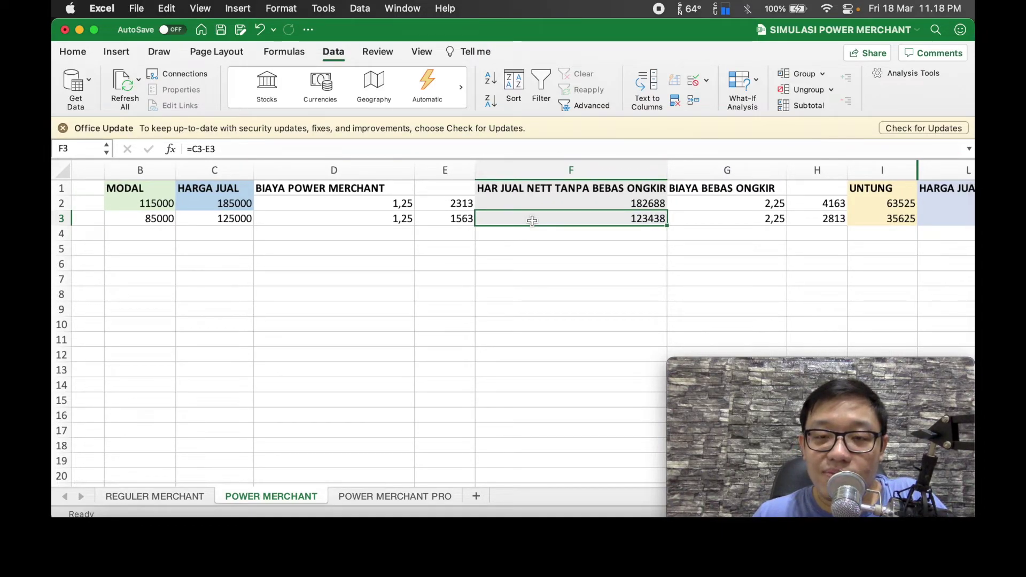
left_click(539, 232)
left_click(572, 219)
scroll(572, 219, "right", 3)
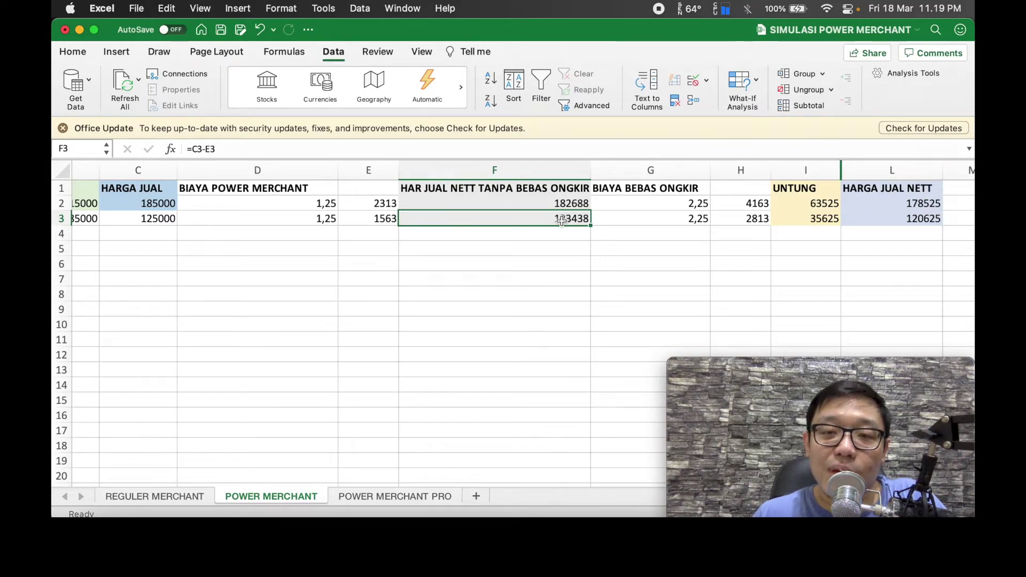
scroll(561, 220, "right", 3)
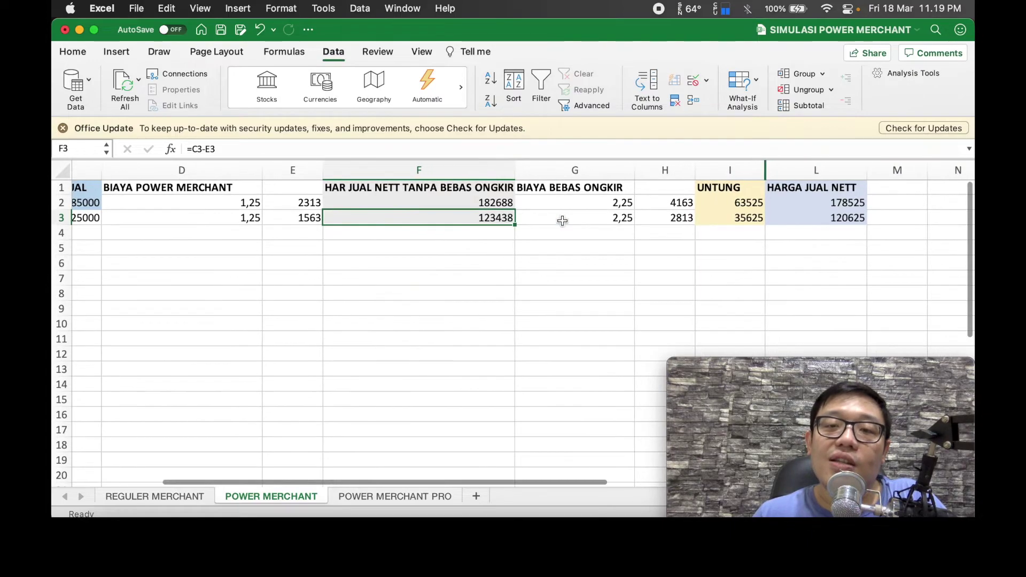
Compare PANCI's BIAYA BEBAS ONGKIR rate, UNTUNG and HARGA JUAL NETT.
left_click(622, 221, "shift")
scroll(623, 221, "right", 4)
scroll(586, 219, "right", 2)
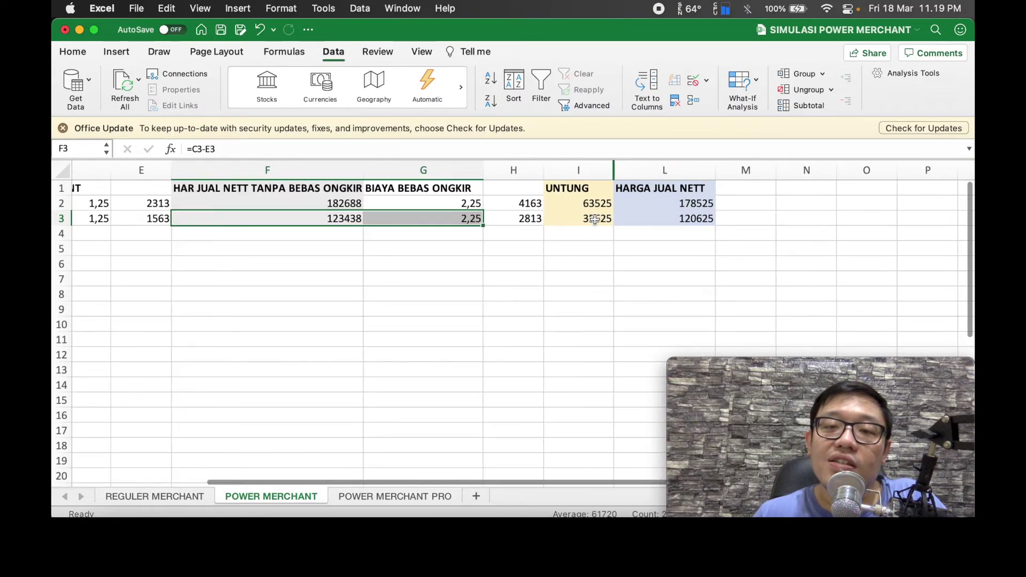
left_click(648, 218)
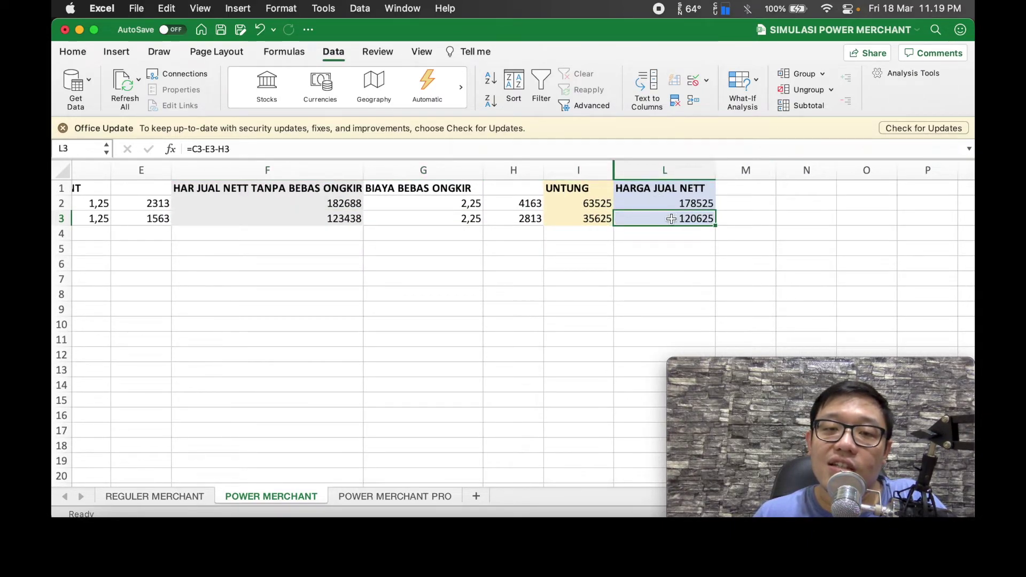
left_click(589, 219)
left_click(653, 218)
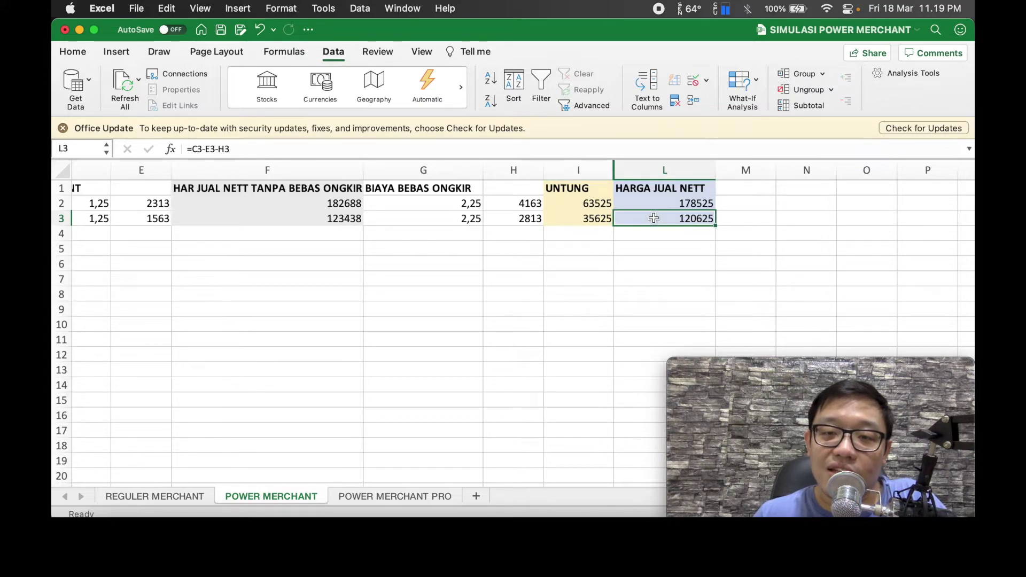
Add the product PANCI B in row 4 with a MODAL of 95000 and a HARGA JUAL of 139000.
scroll(654, 218, "left", 8)
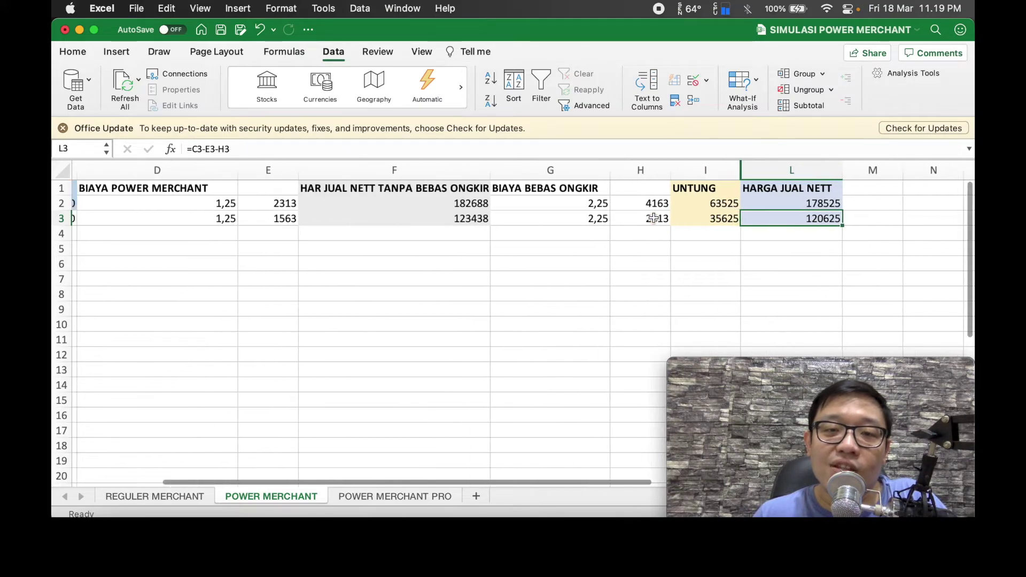
left_click(139, 234)
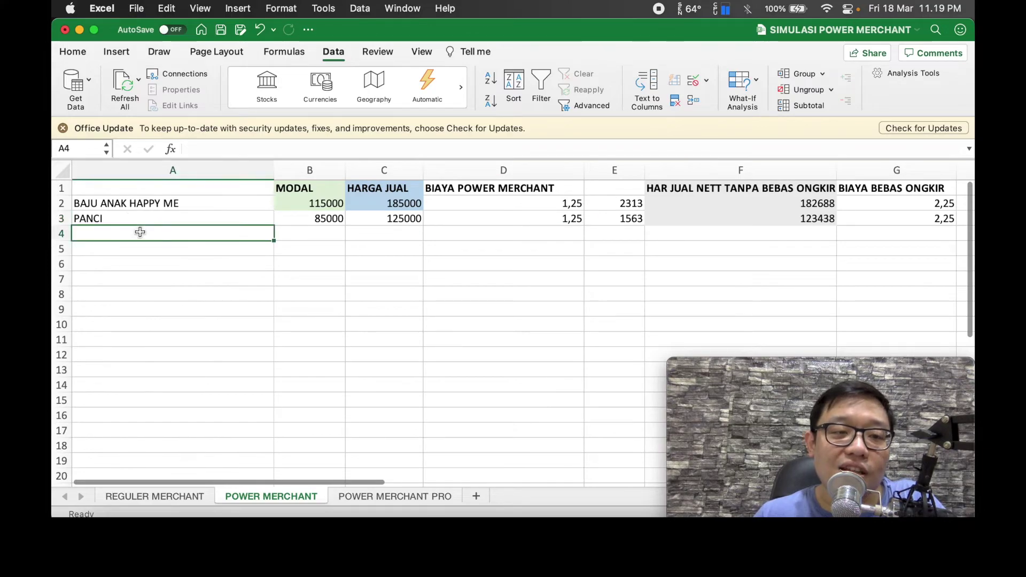
type("PA")
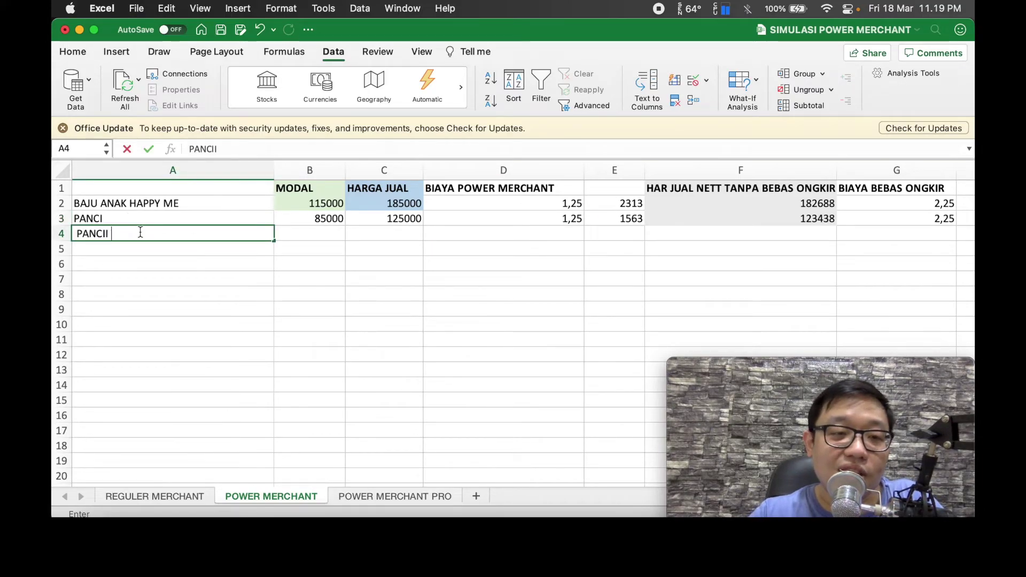
type("NCII")
key("BackSpace")
key("BackSpace")
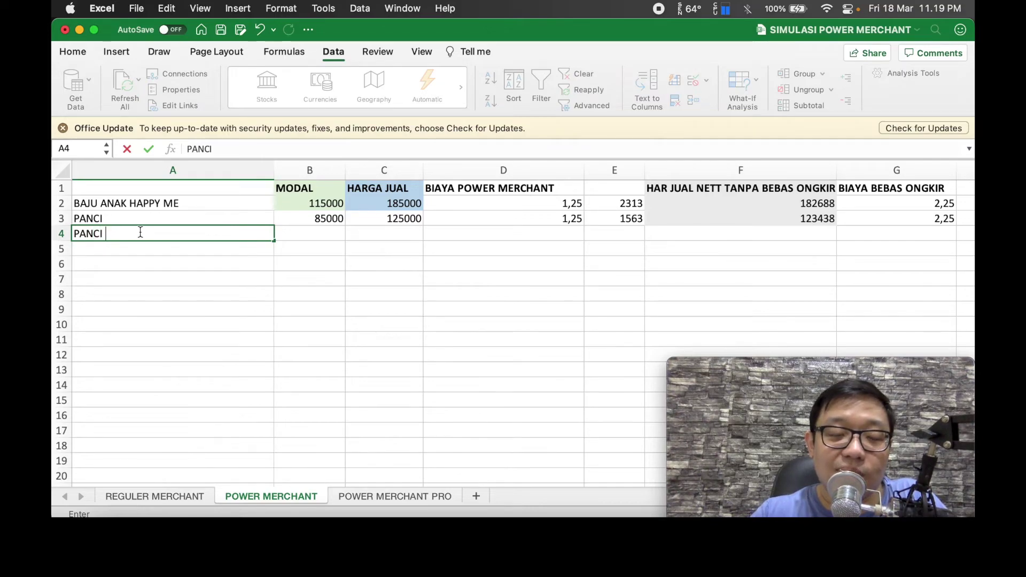
key("Tab")
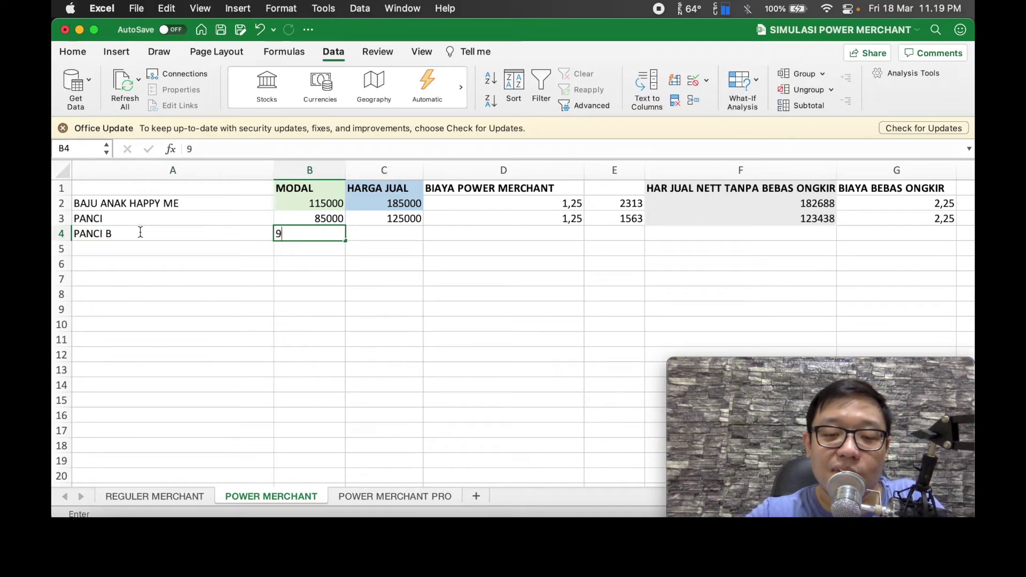
key("Tab")
type("139000")
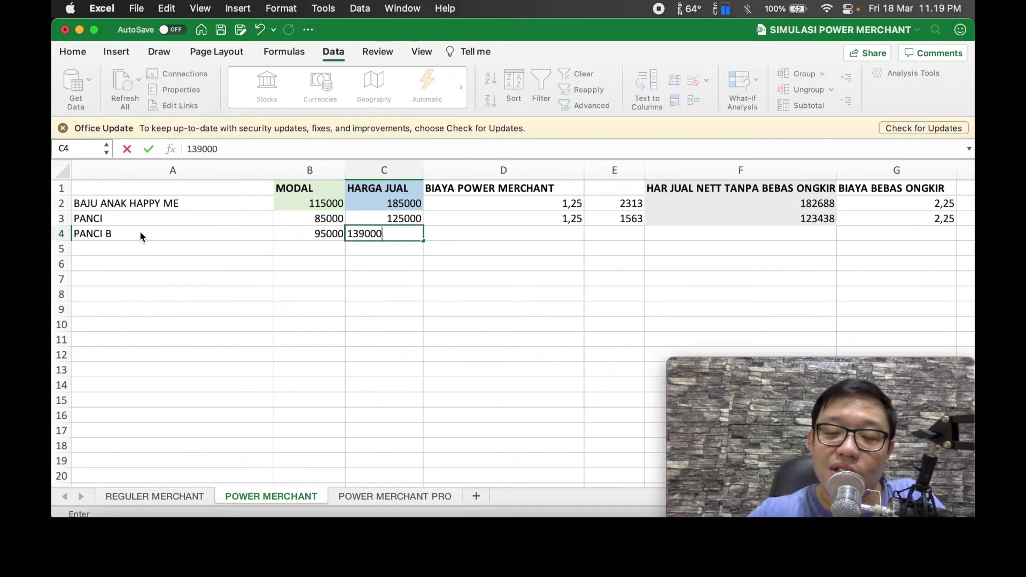
key("Return")
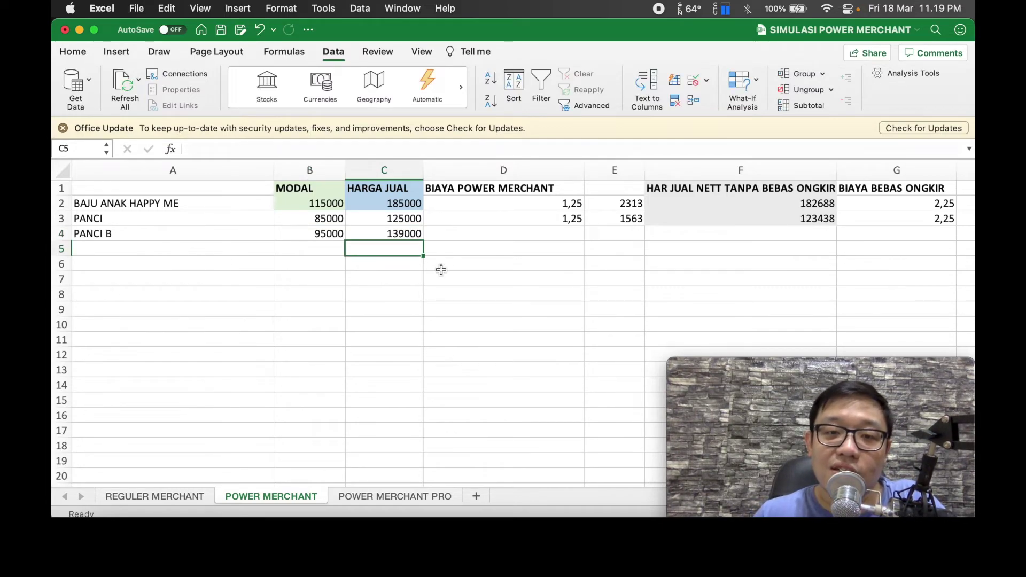
Copy PANCI's fee, profit and net price cells, from BIAYA POWER MERCHANT to HARGA JUAL NETT, into the PANCI B row.
scroll(470, 229, "right", 3)
left_click(533, 218)
left_click_drag(534, 219, 969, 214)
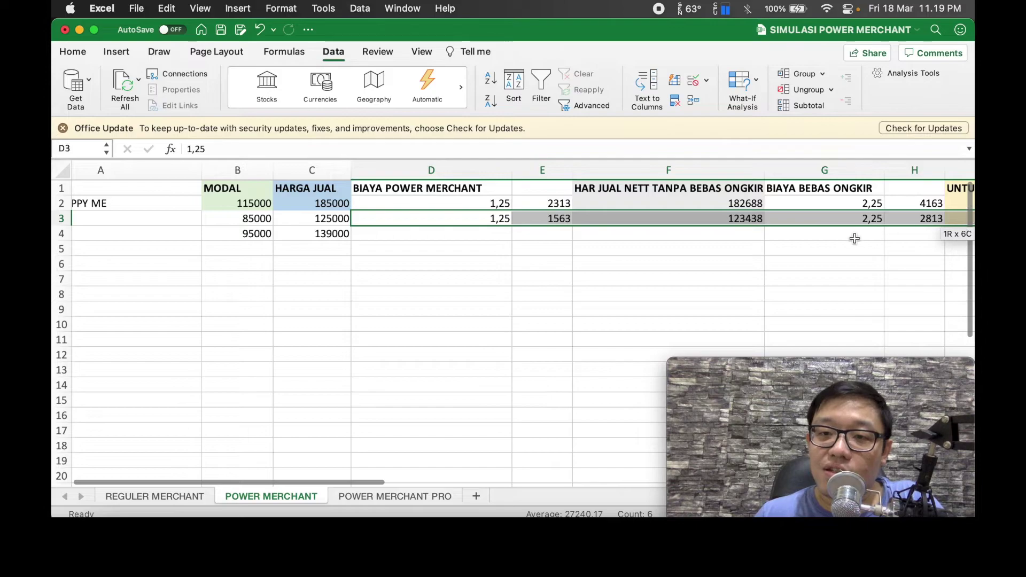
left_click_drag(854, 239, 813, 239)
scroll(813, 237, "right", 3)
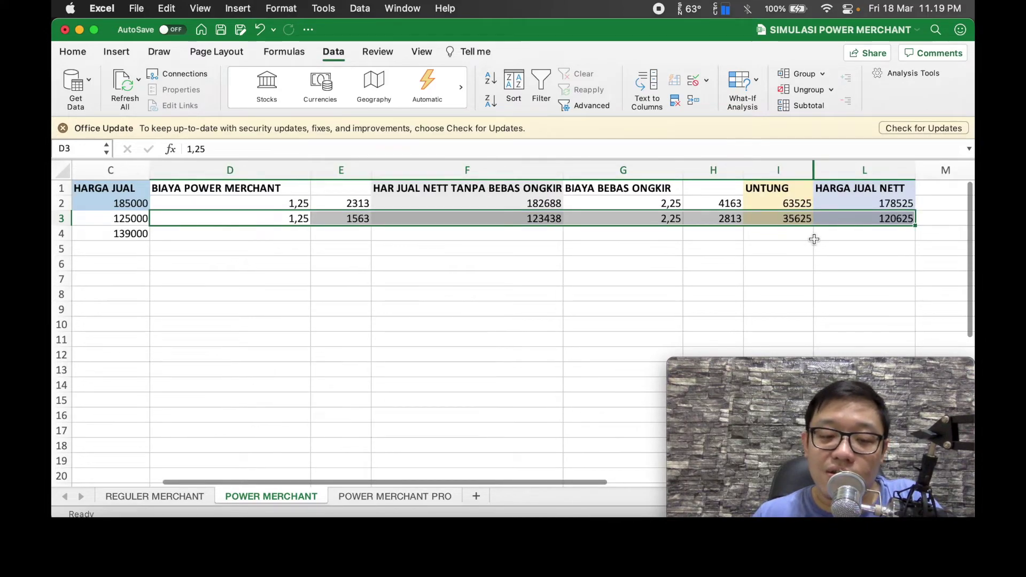
key("super+c")
left_click(263, 234)
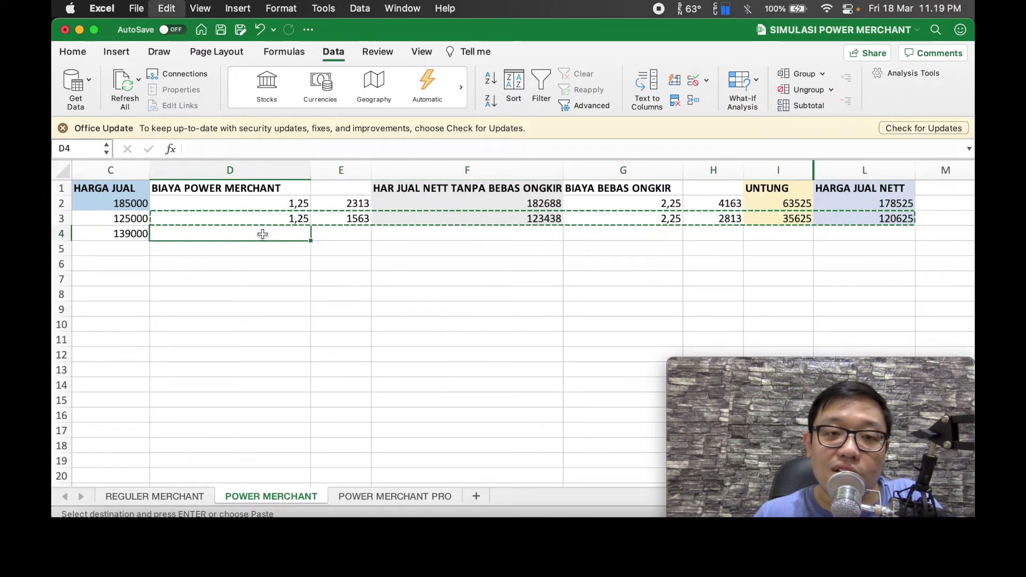
key("super+v")
left_click(732, 277)
left_click(884, 235)
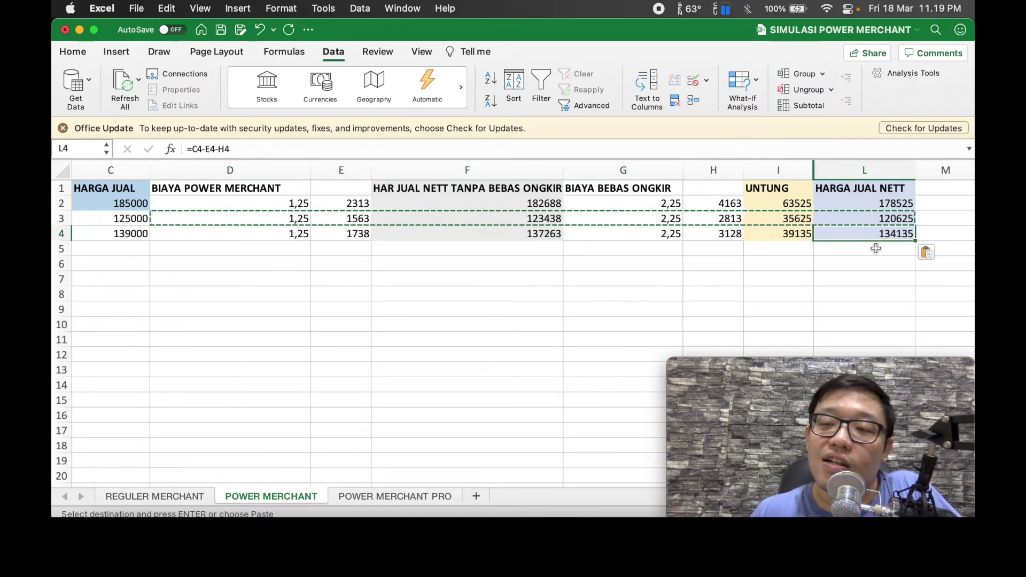
key("Escape")
Check PANCI B's HARGA JUAL NETT and UNTUNG, select its product name and save the workbook.
left_click(860, 235)
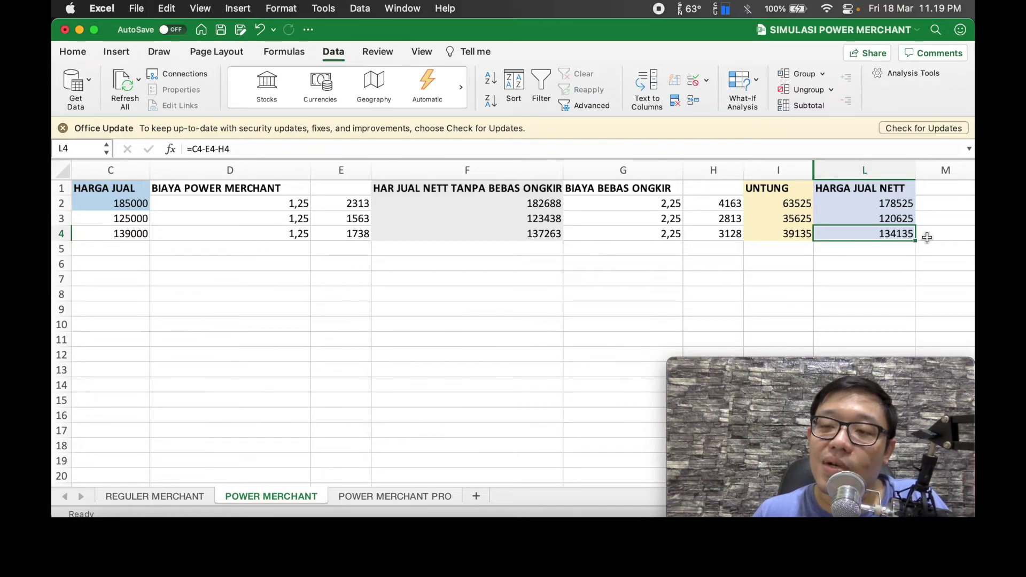
left_click(794, 236)
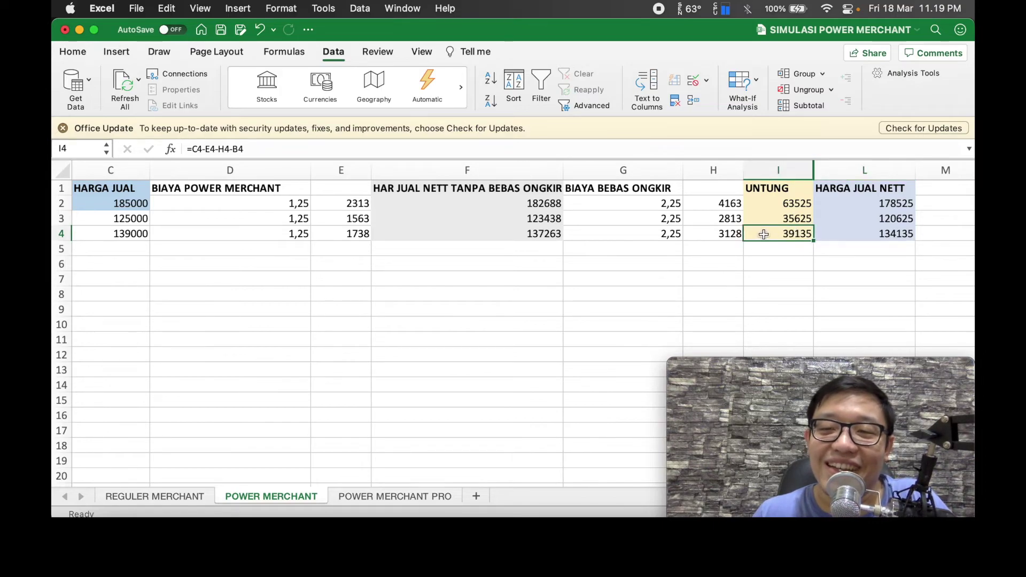
scroll(764, 234, "left", 10)
left_click(214, 235)
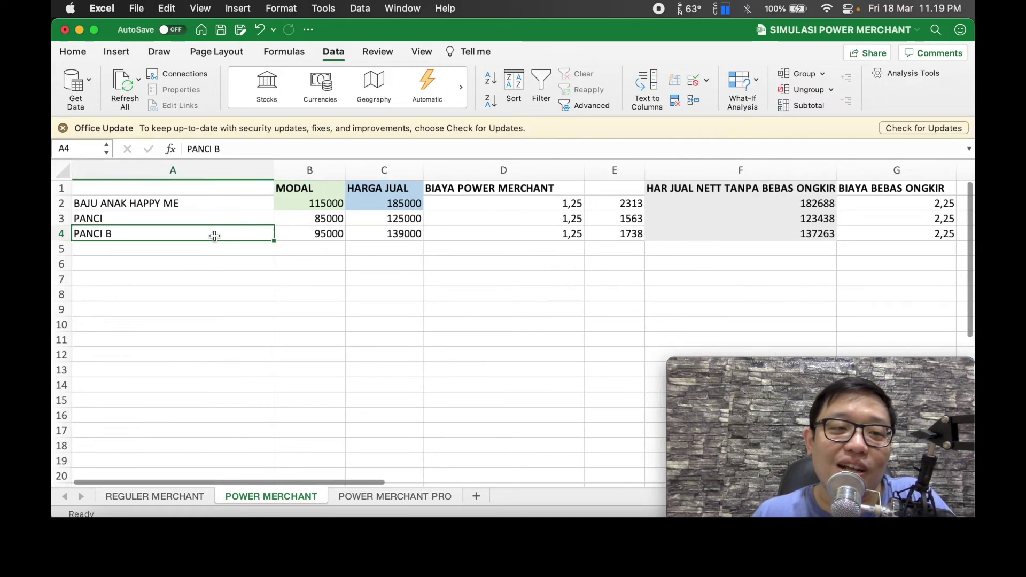
left_click(221, 31)
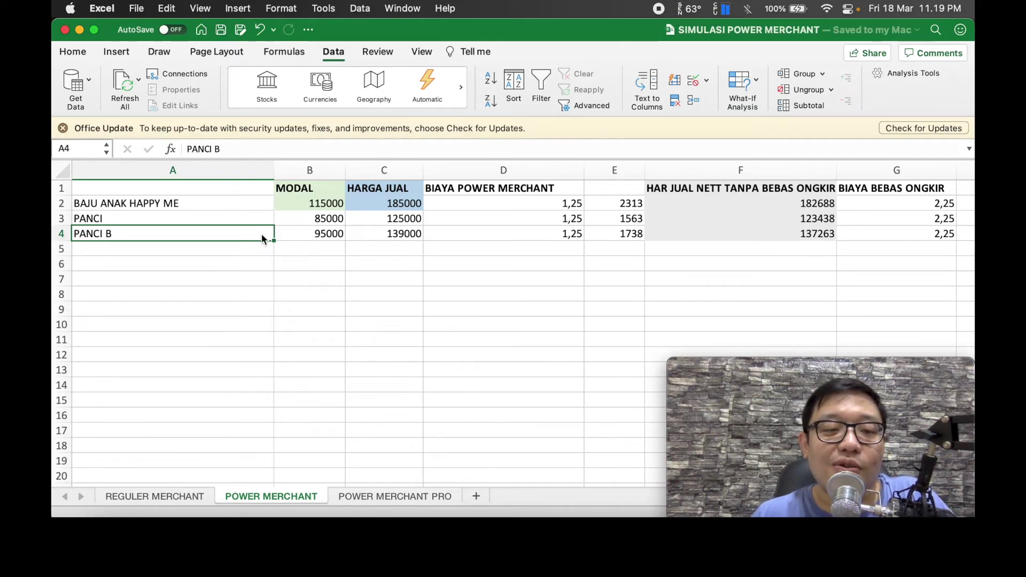
Open the REGULER MERCHANT sheet.
left_click(273, 497)
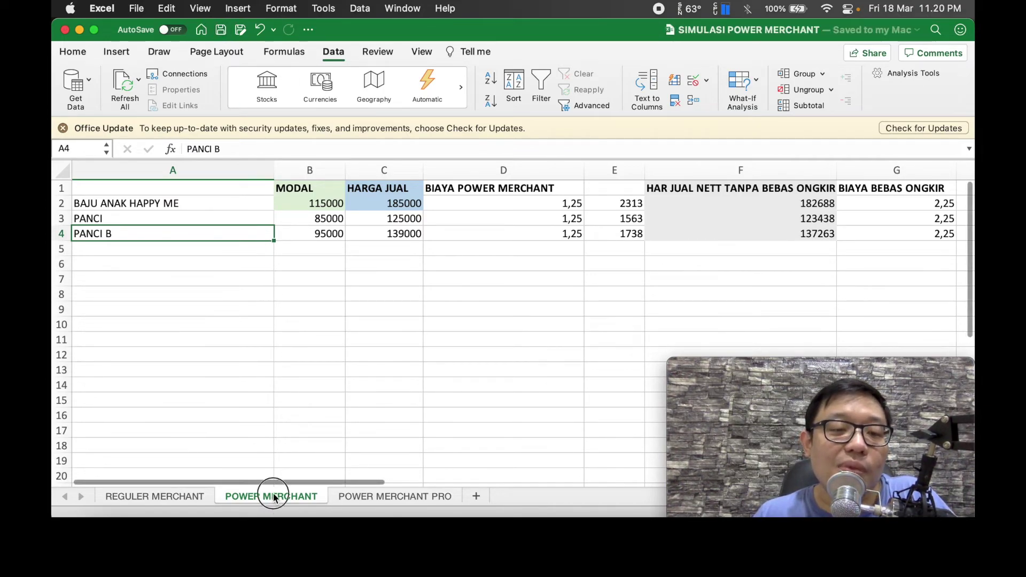
double_click(273, 496)
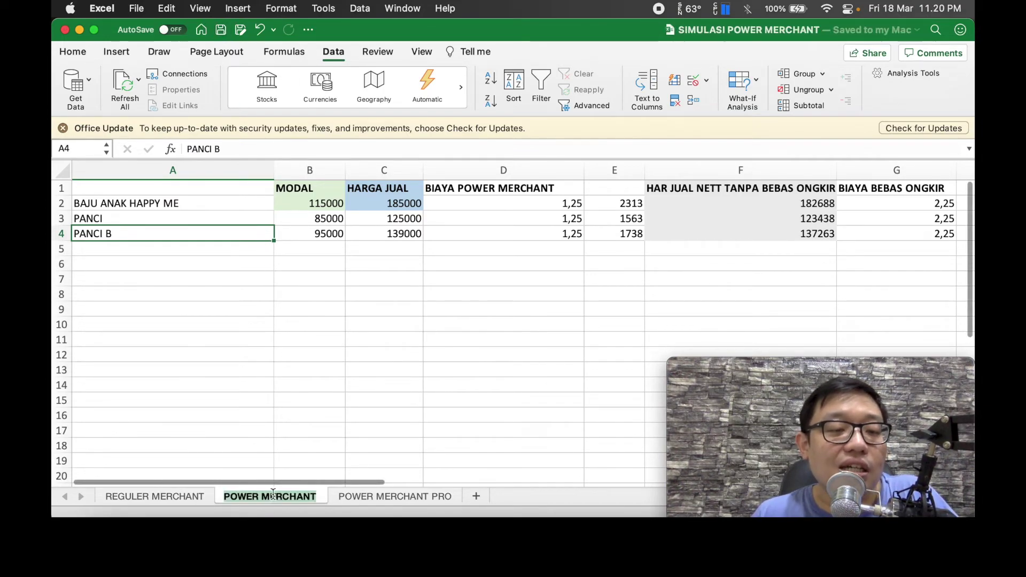
left_click(184, 496)
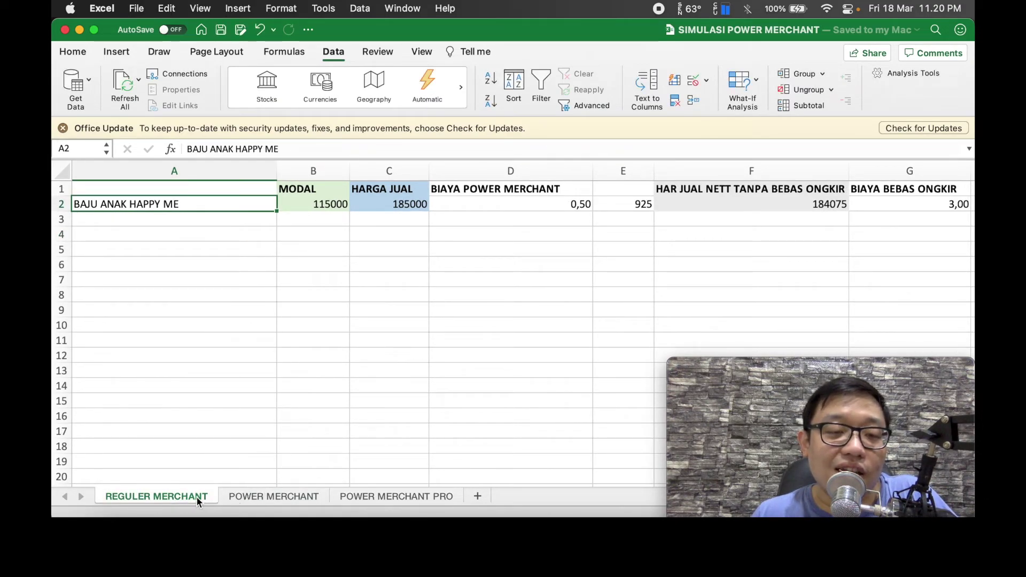
Examine the BIAYA POWER MERCHANT and BIAYA BEBAS ONGKIR fee percentages on the REGULER MERCHANT sheet.
key("ctrl+Page_Down")
left_click(170, 496)
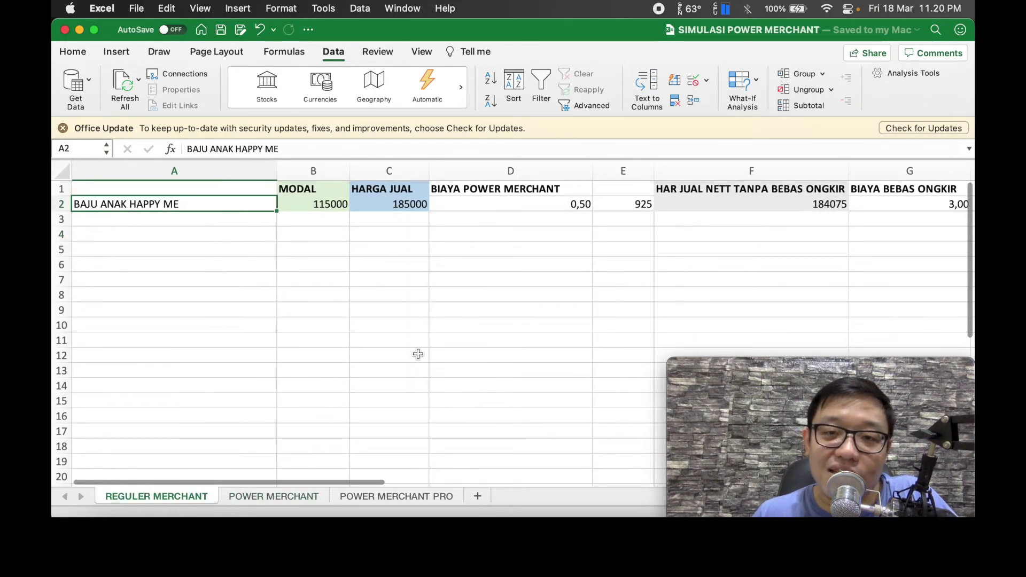
scroll(457, 213, "right", 3)
left_click(441, 206)
left_click(446, 189)
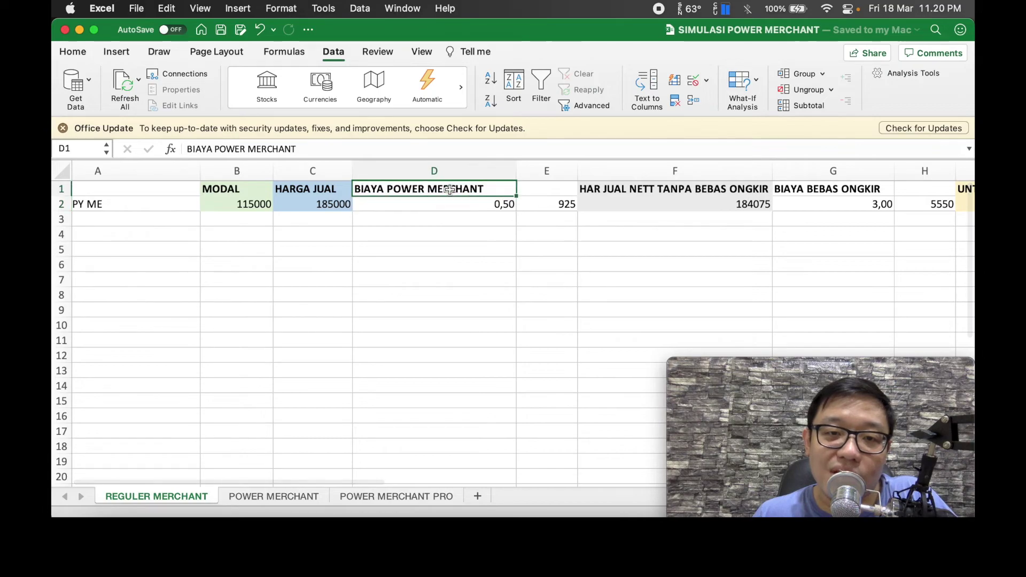
left_click_drag(442, 203, 451, 189)
scroll(452, 188, "right", 8)
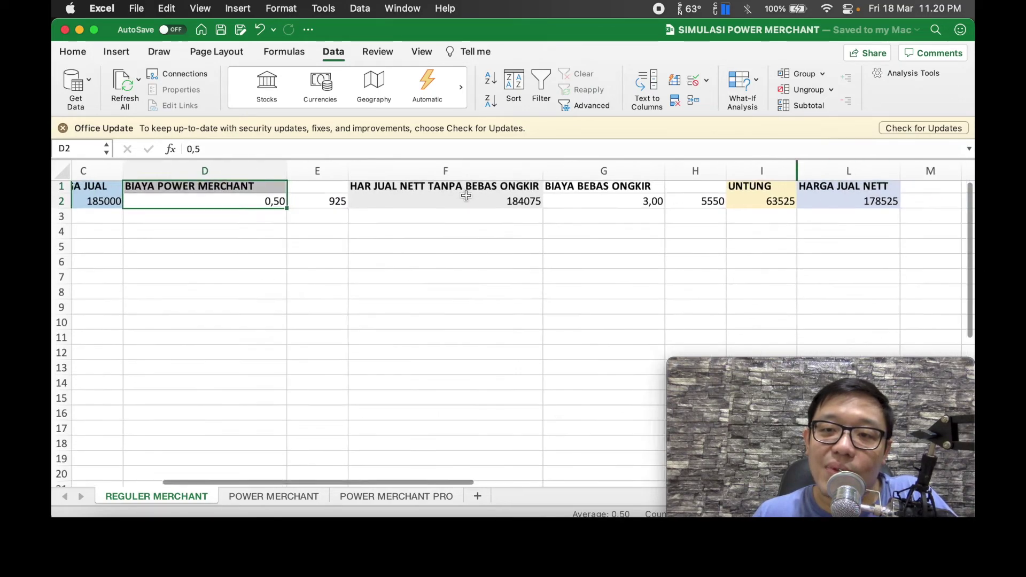
scroll(465, 196, "left", 1)
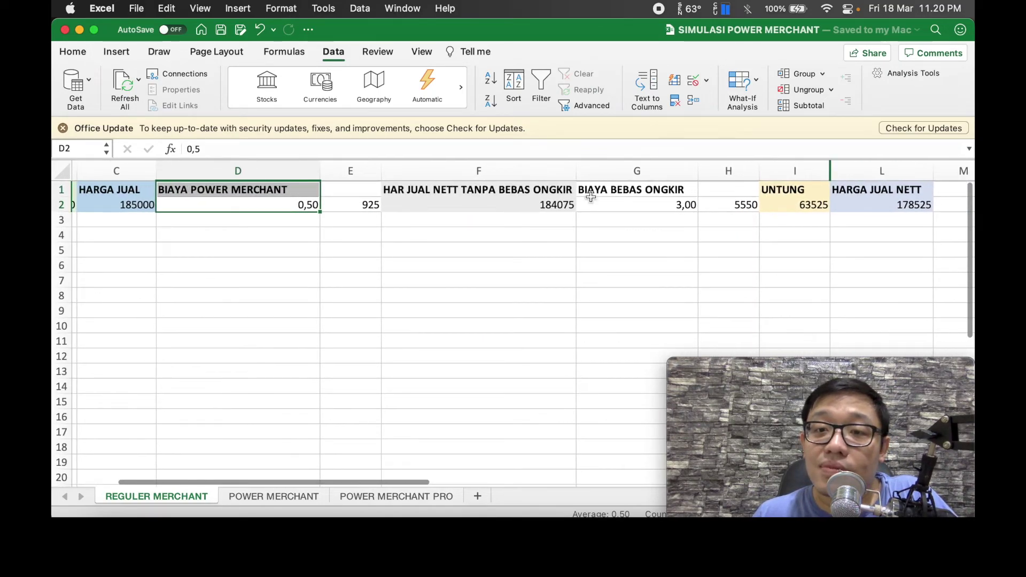
left_click_drag(632, 202, 631, 191)
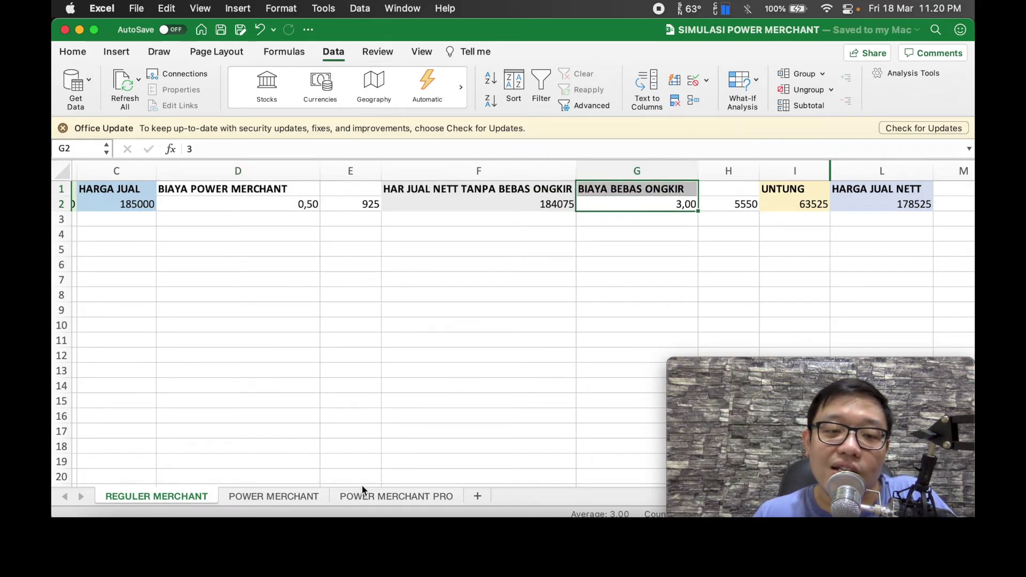
Examine the BIAYA POWER MERCHANT PRO and BIAYA BEBAS ONGKIR percentages on the POWER MERCHANT PRO sheet and return to the POWER MERCHANT sheet.
left_click(390, 496)
scroll(456, 298, "right", 3)
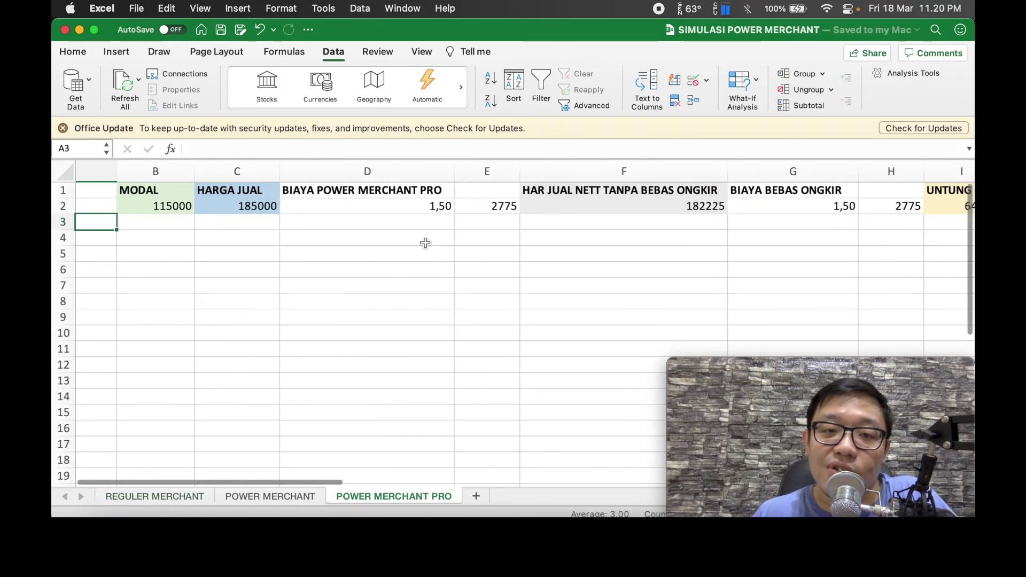
left_click(410, 206)
mouse_move(412, 188)
left_mouse_down()
mouse_move(412, 207)
mouse_move(413, 189)
left_mouse_up()
scroll(412, 189, "right", 5)
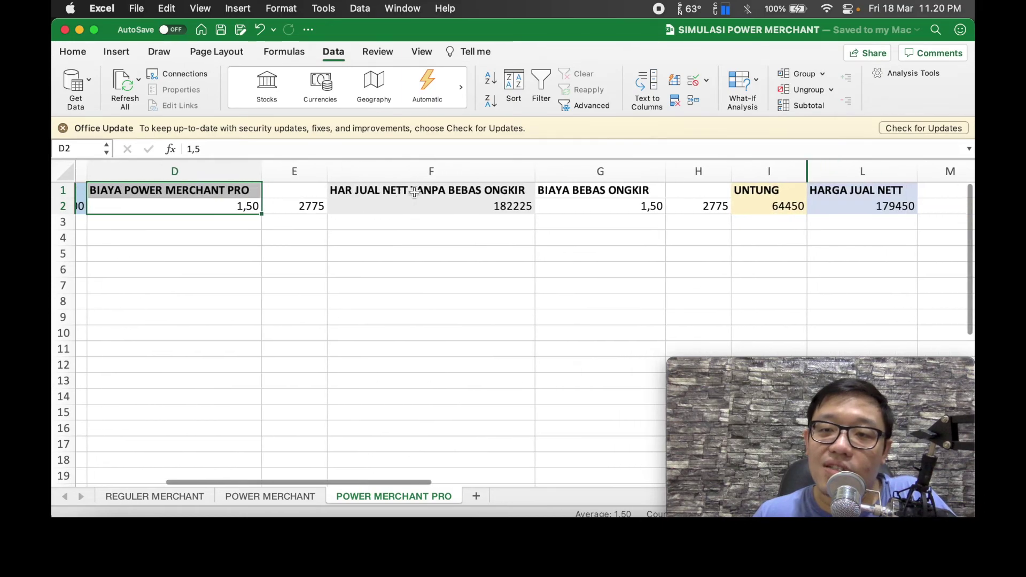
left_click_drag(590, 209, 590, 193)
scroll(147, 220, "left", 5)
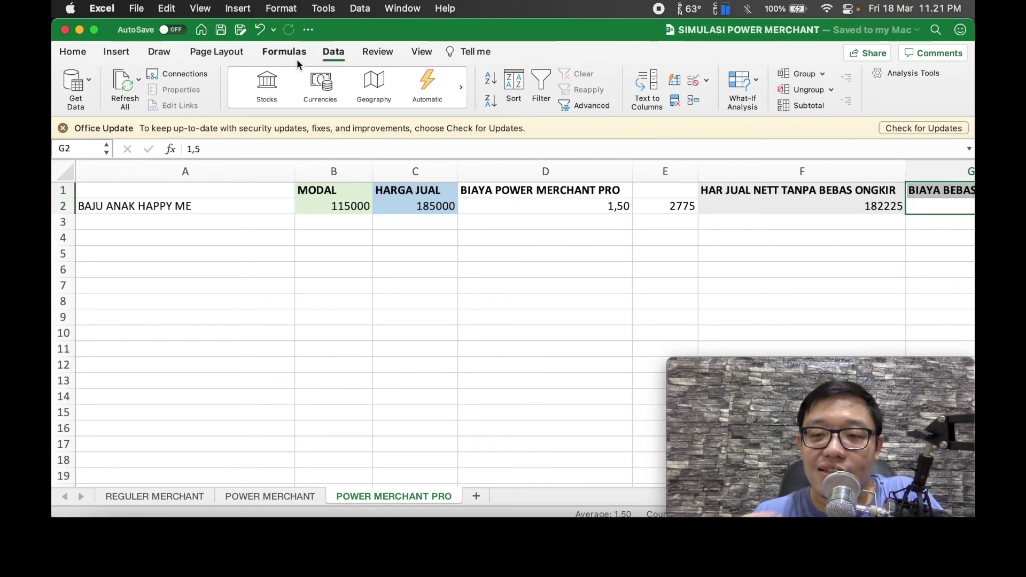
left_click(284, 495)
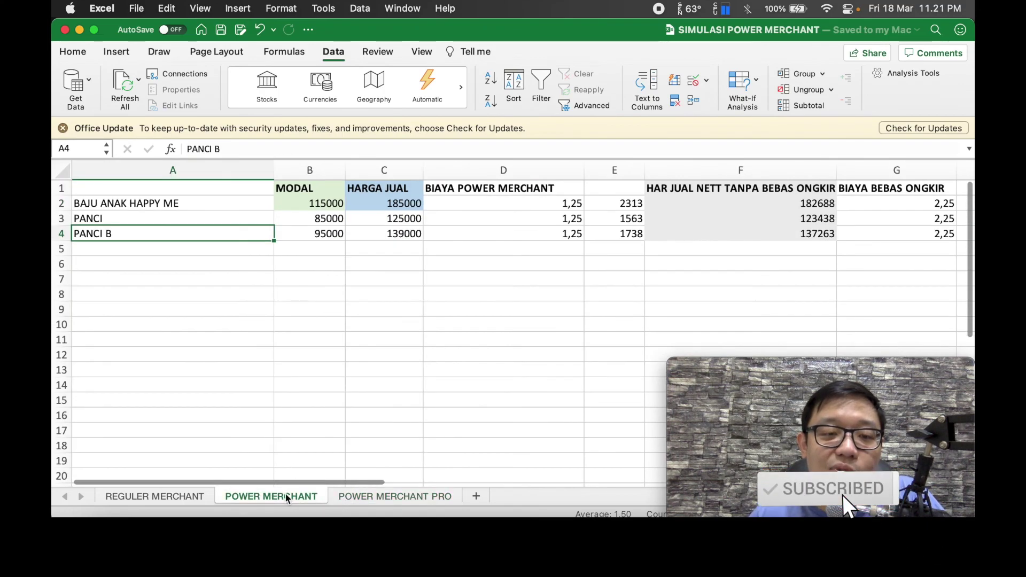